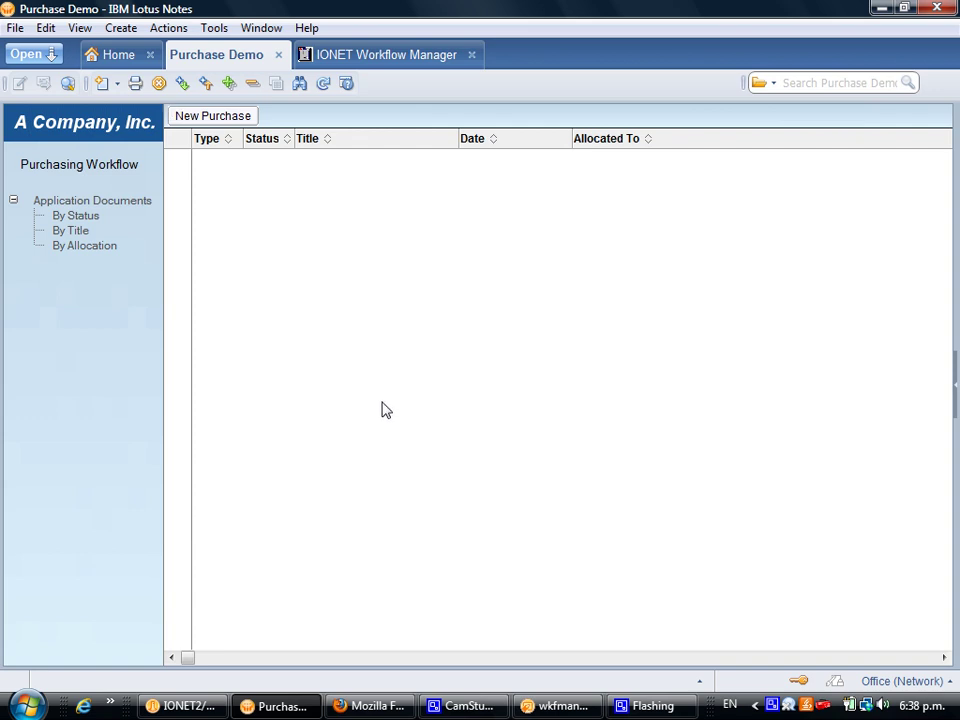
# Start a new purchase record, then close the blank form without saving.
pyautogui.click(236, 118)
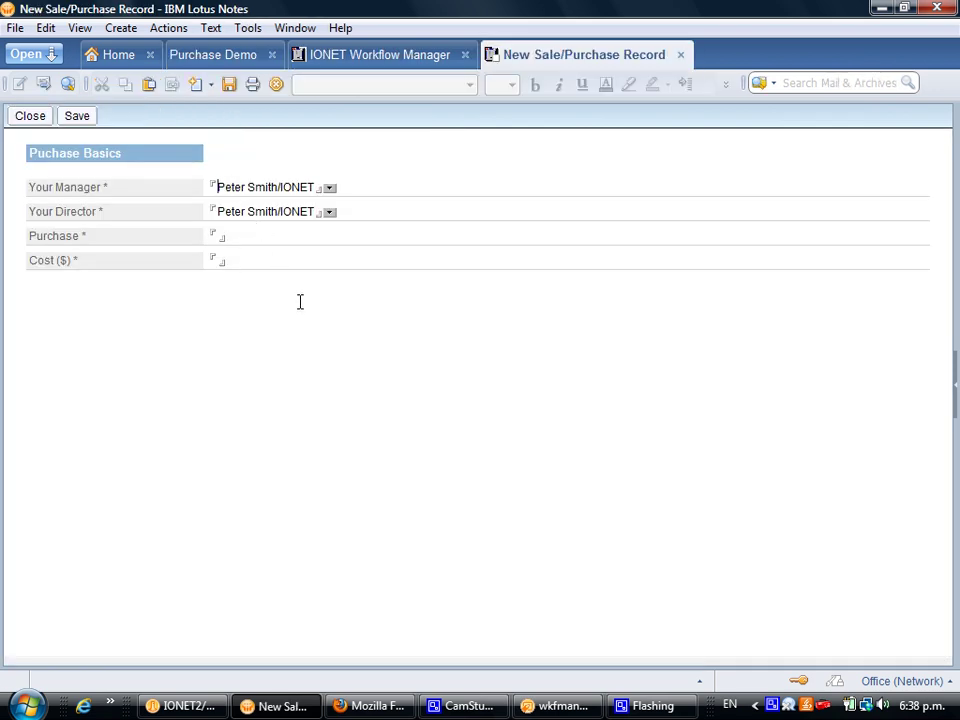
pyautogui.press('Escape')
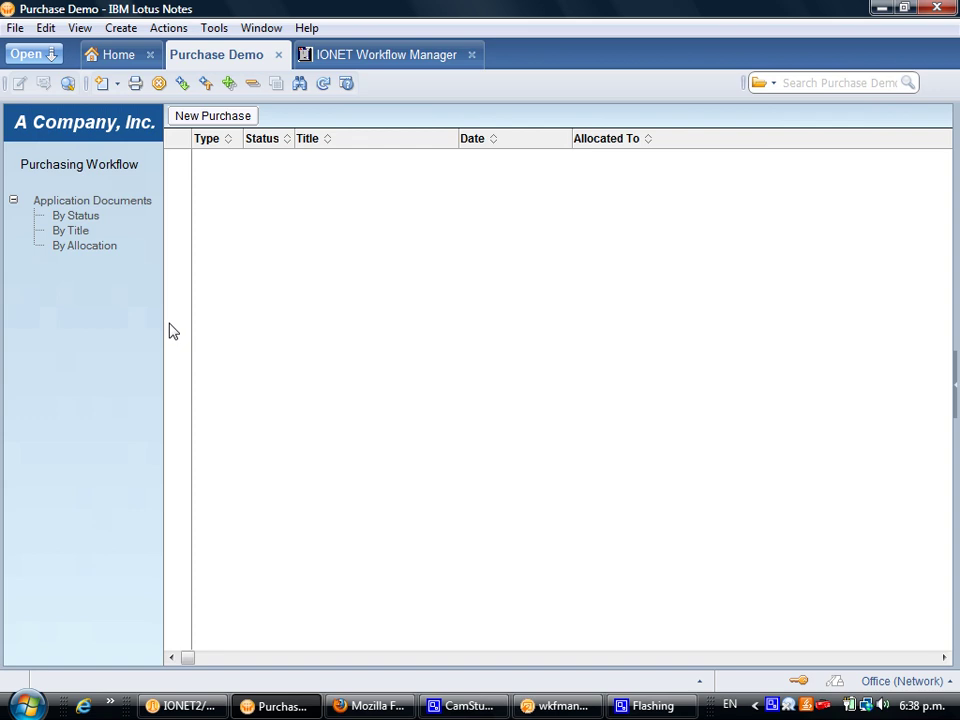
# Go to the Workflow Admin view in IONET Workflow Manager.
pyautogui.click(383, 57)
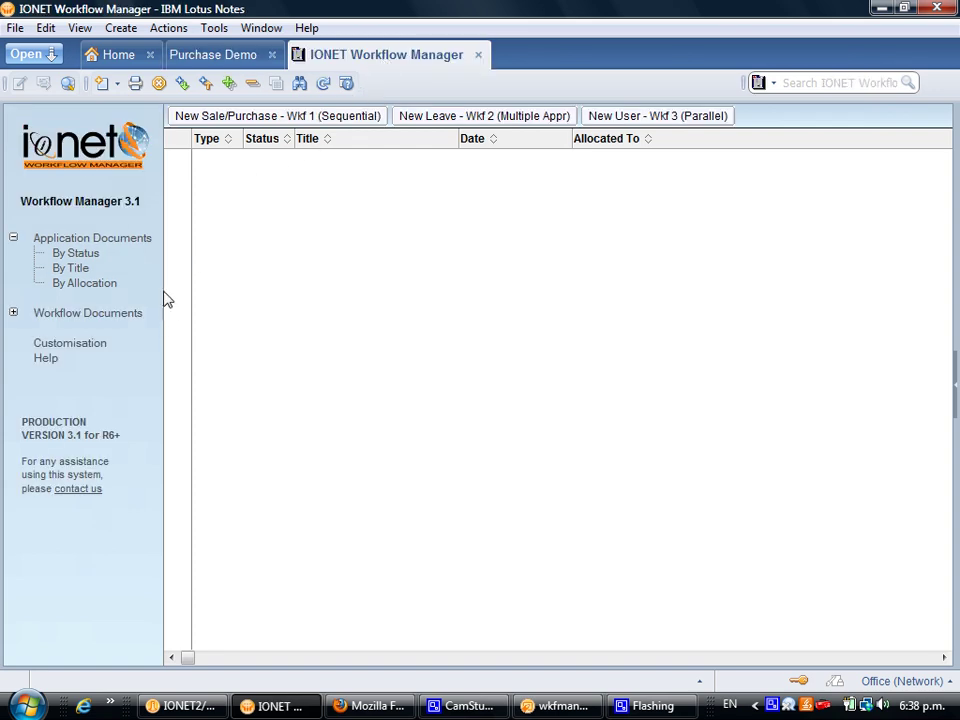
pyautogui.click(49, 315)
pyautogui.click(88, 358)
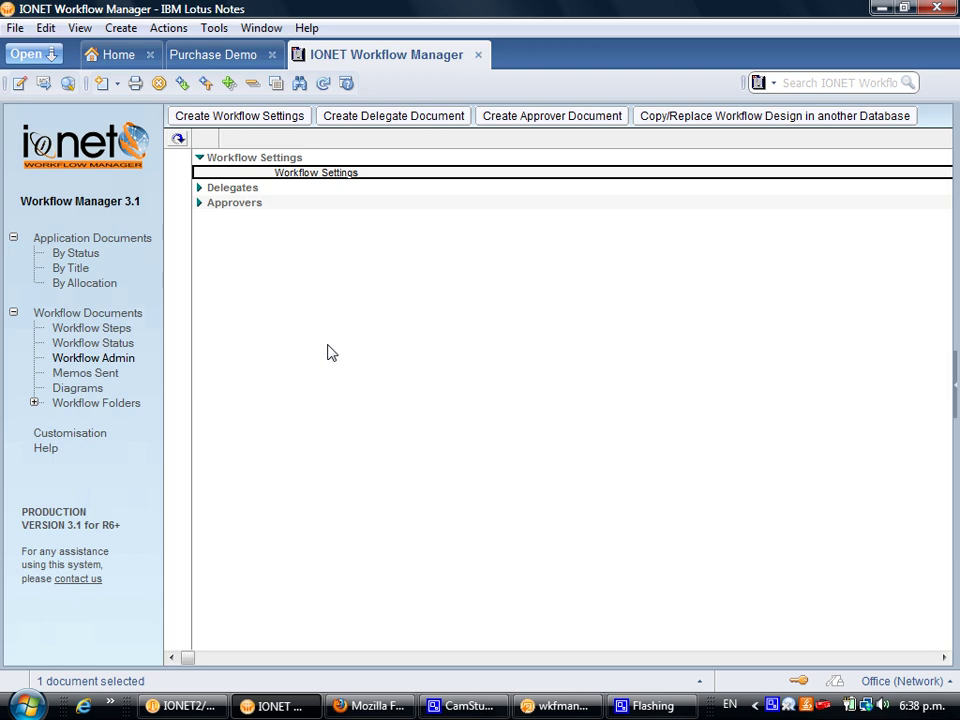
# Copy the workflow design into Purchase Demo on server IONET2/IONET and confirm the replacement.
pyautogui.click(746, 120)
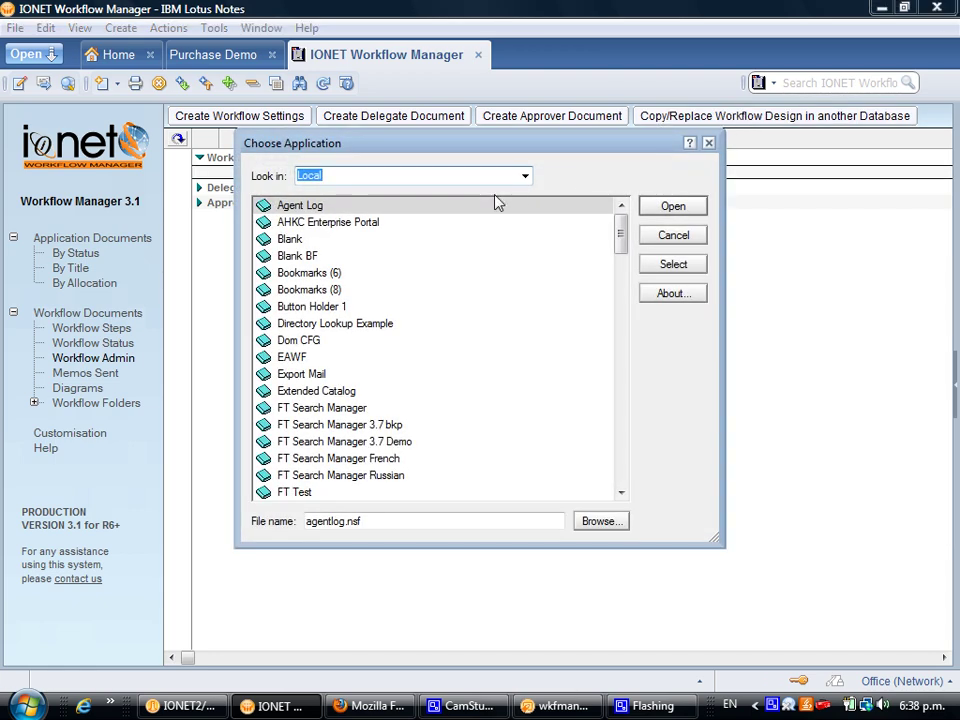
pyautogui.hotkey('alt', 'Down')
pyautogui.click(380, 276)
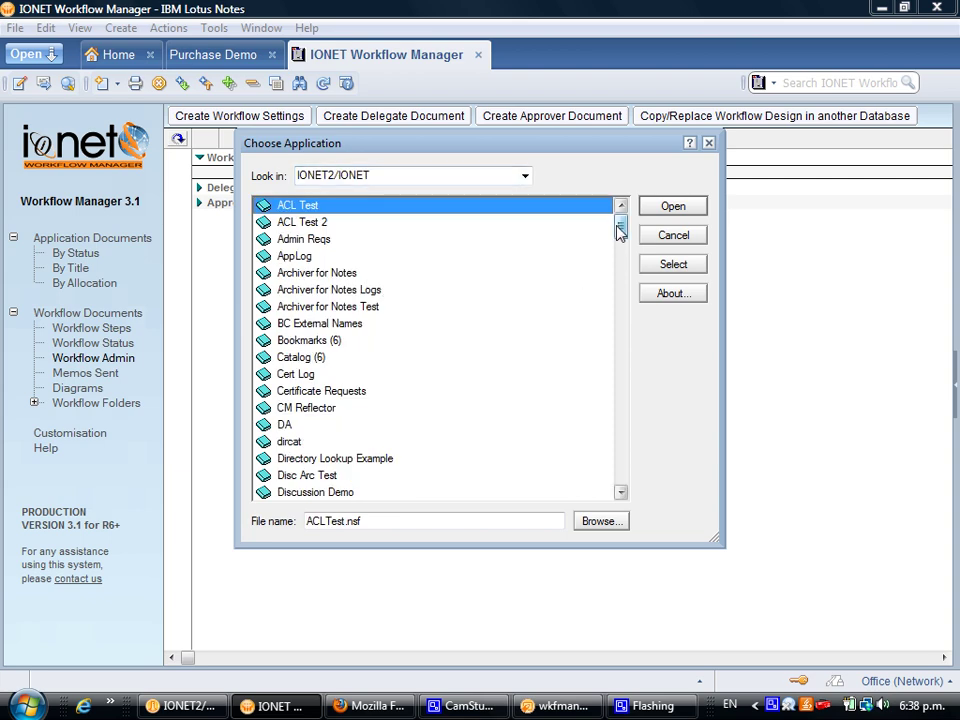
pyautogui.moveTo(620, 230); pyautogui.dragTo(621, 356)
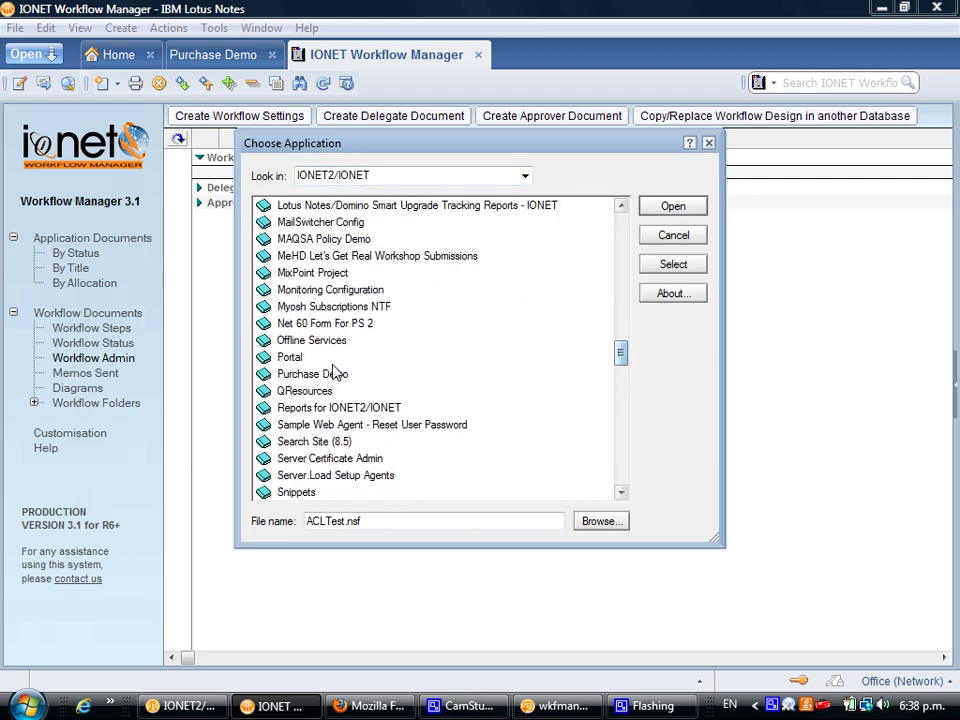
pyautogui.doubleClick(335, 372)
pyautogui.click(538, 410)
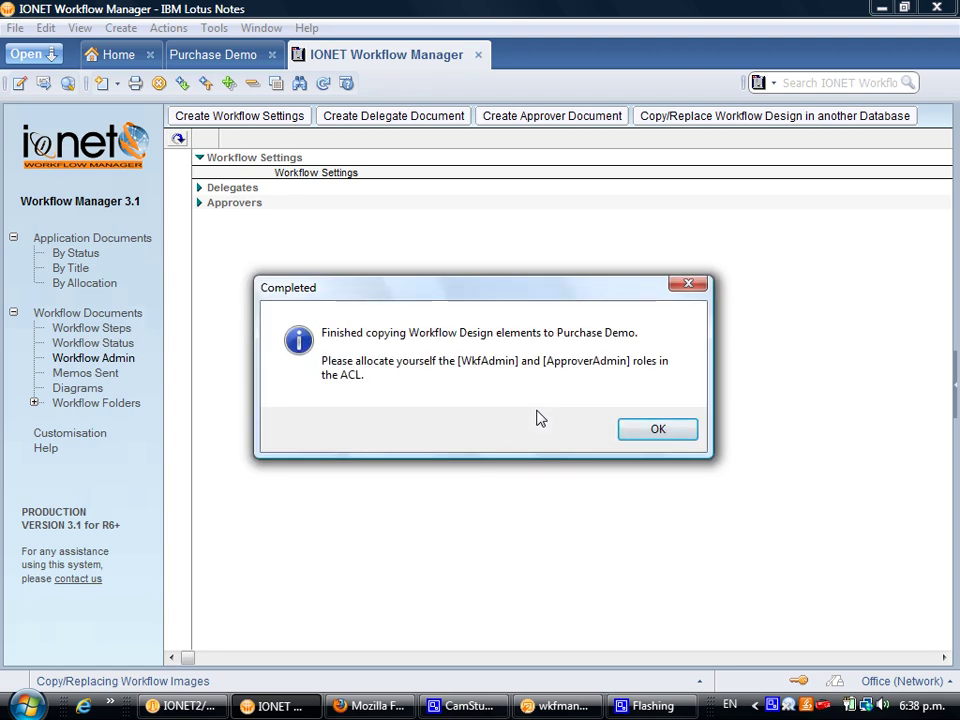
pyautogui.click(634, 428)
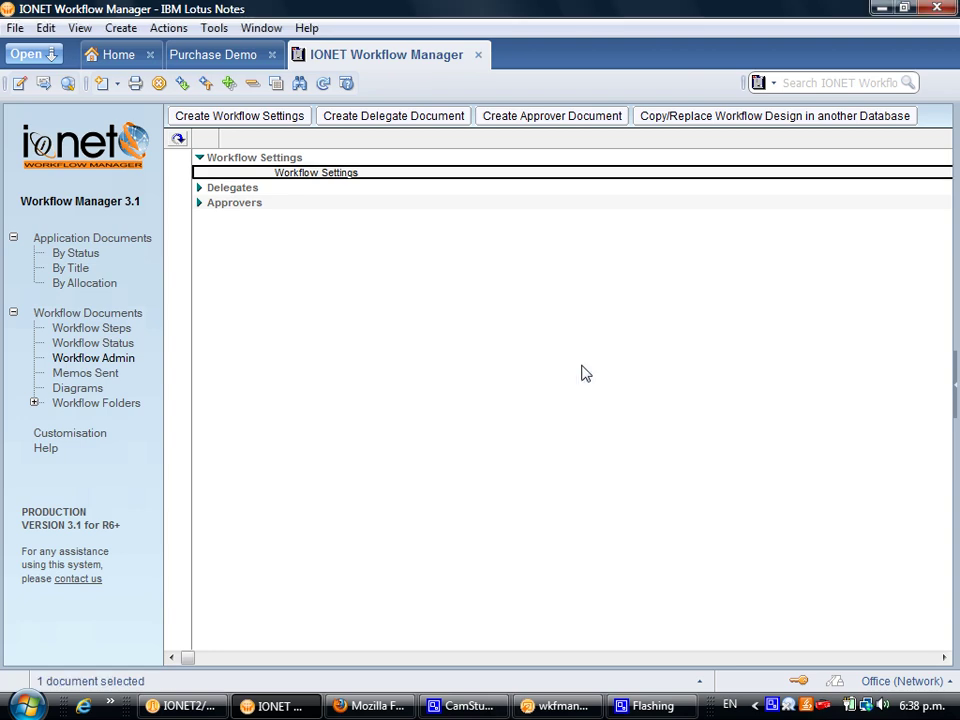
# Open Purchase Demo's Document form for editing in Domino Designer.
pyautogui.click(211, 60)
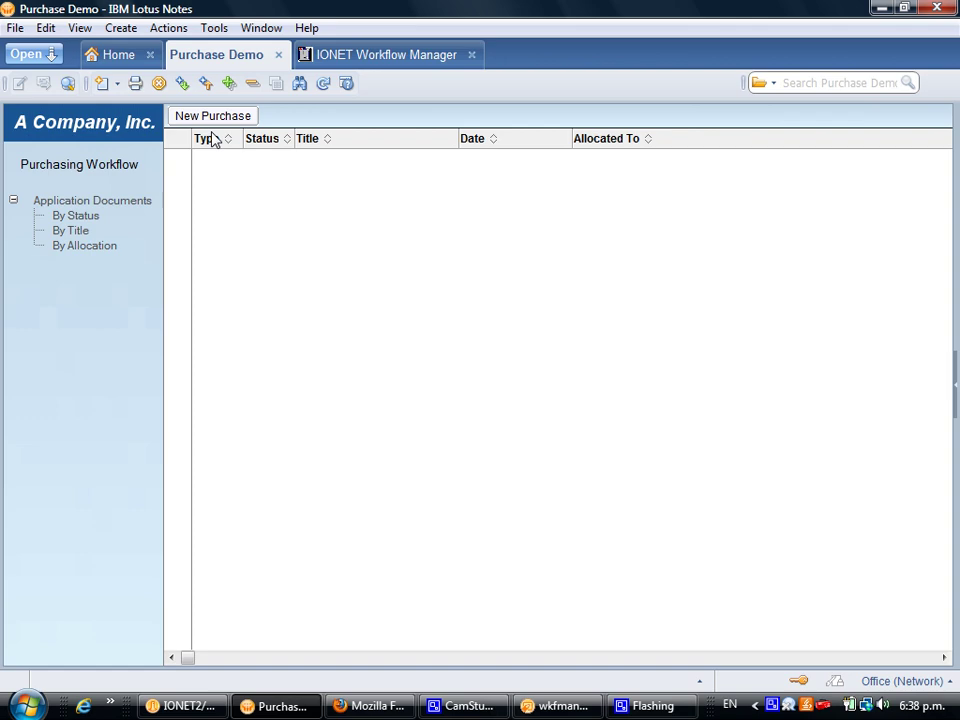
pyautogui.click(80, 28)
pyautogui.click(100, 257)
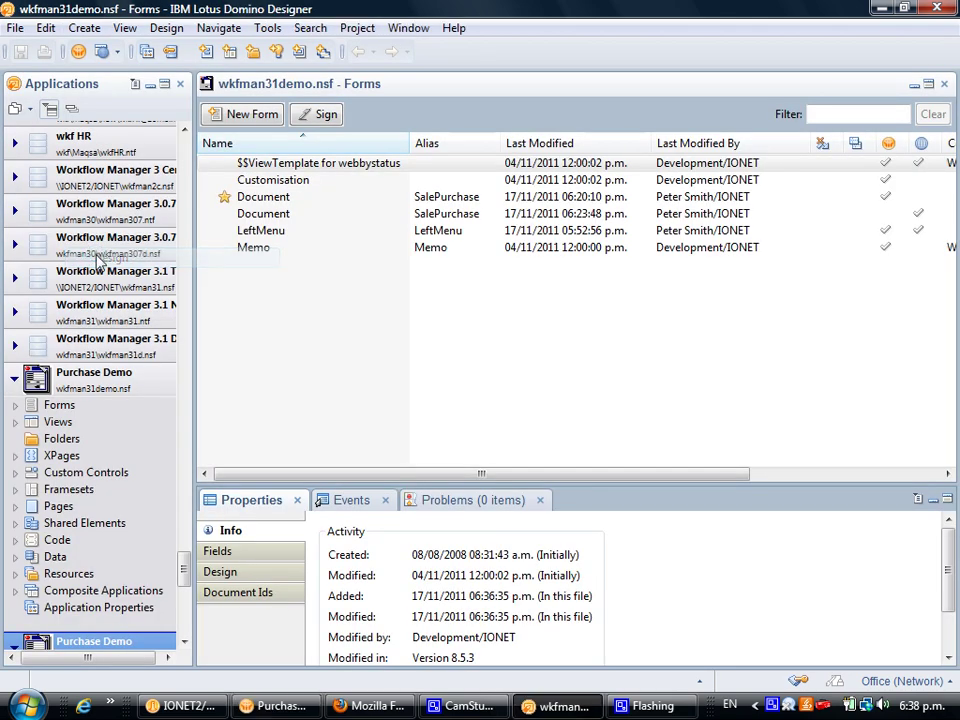
pyautogui.doubleClick(250, 198)
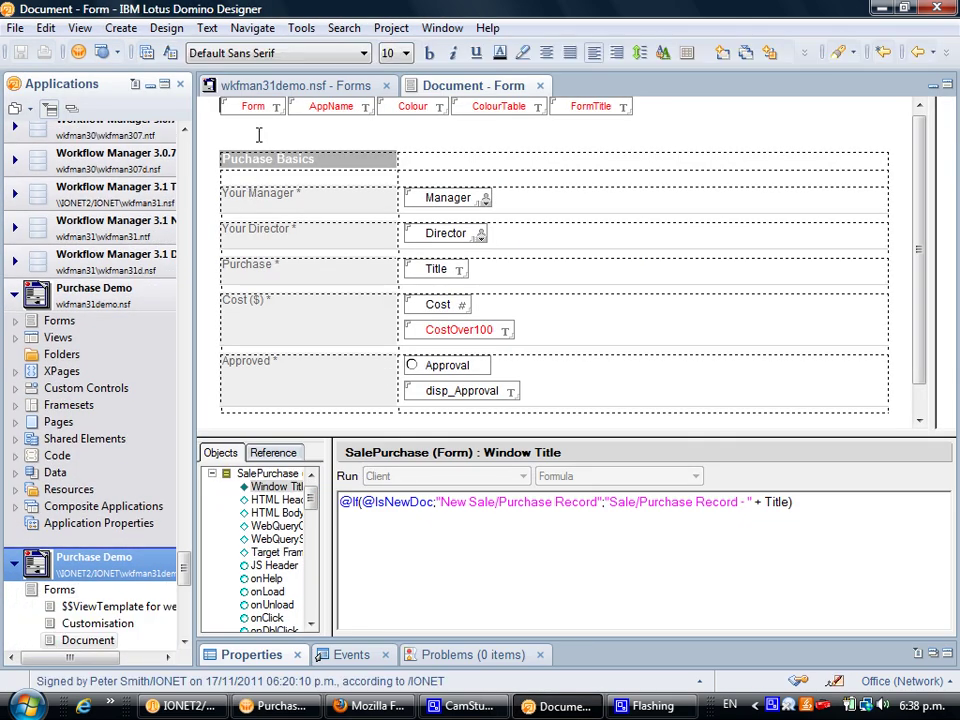
# Insert the WkfFieldsTop subform at the top of the Document form.
pyautogui.click(121, 28)
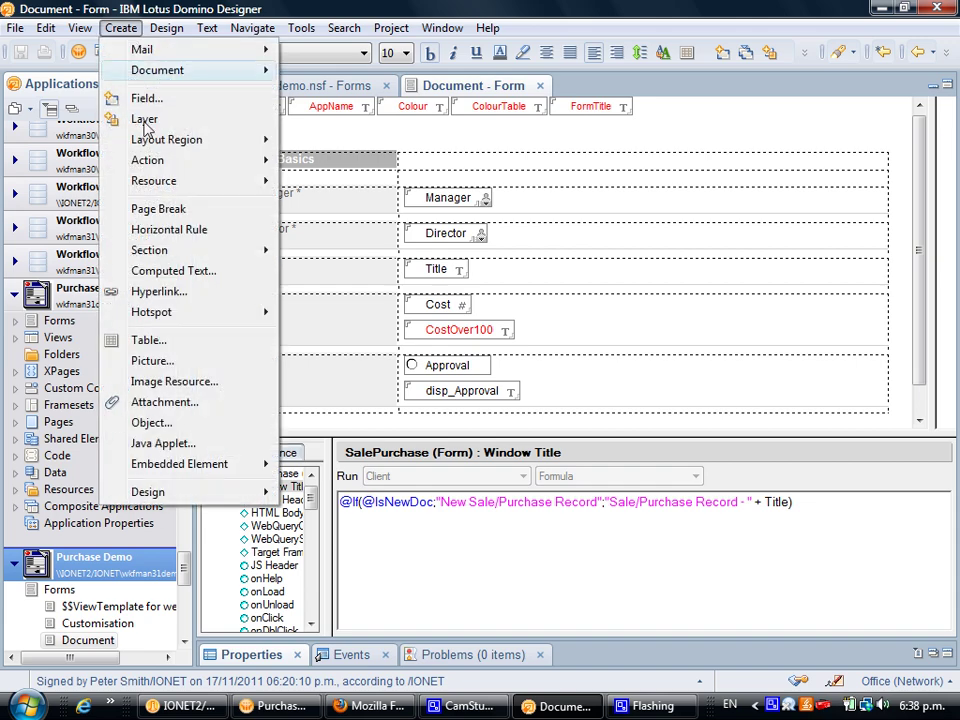
pyautogui.moveTo(154, 180)
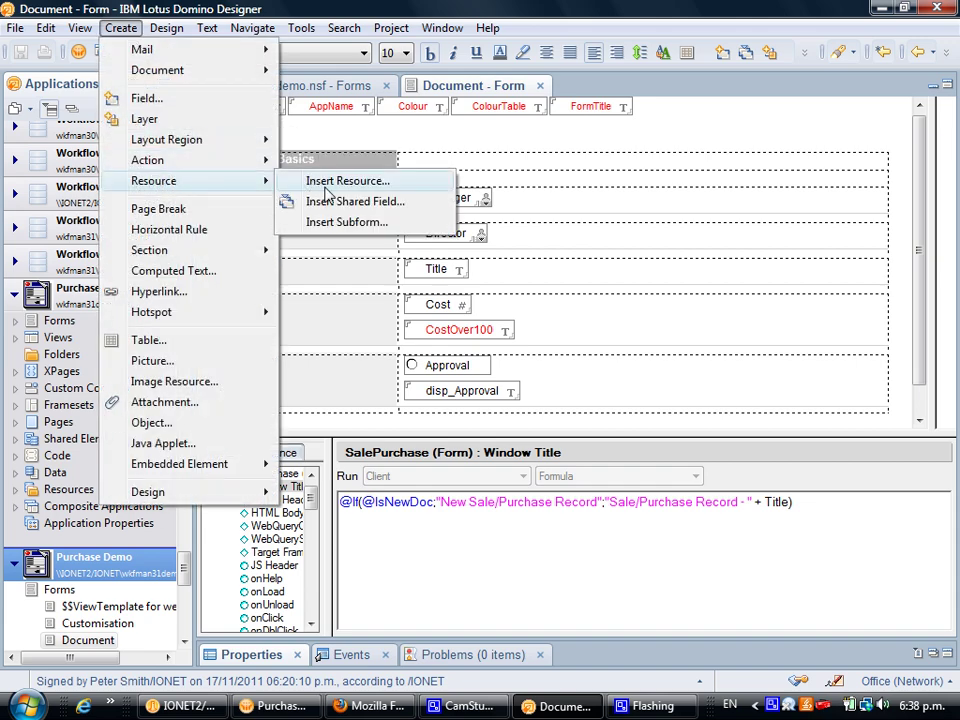
pyautogui.click(333, 222)
pyautogui.doubleClick(300, 217)
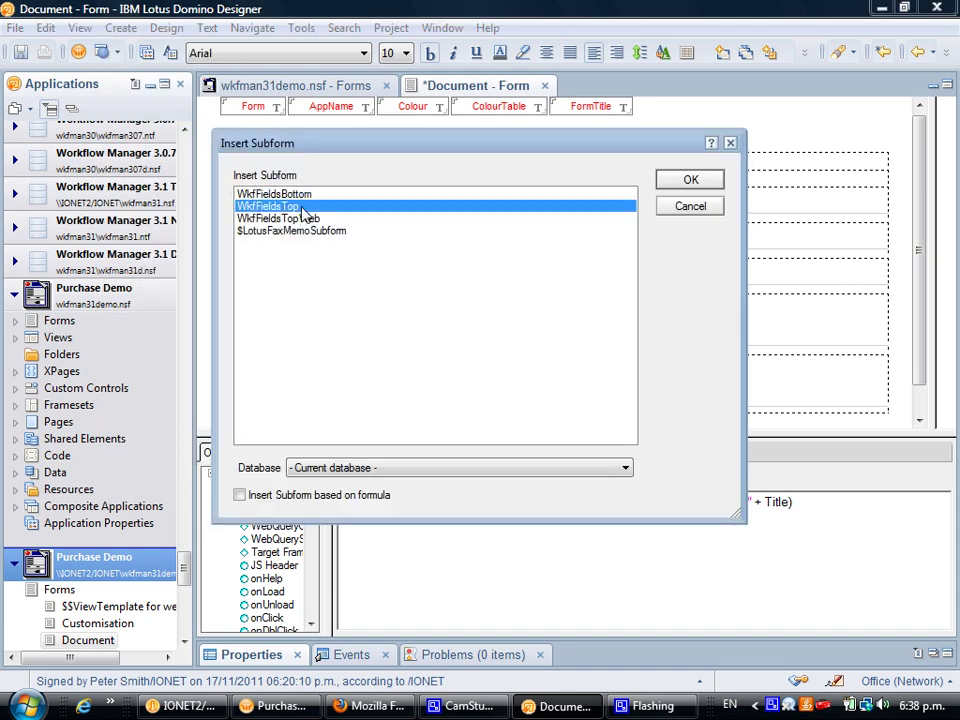
# Insert the WkfFieldsBottom subform below the form fields and save the form.
pyautogui.scroll(-3, 337, 267)
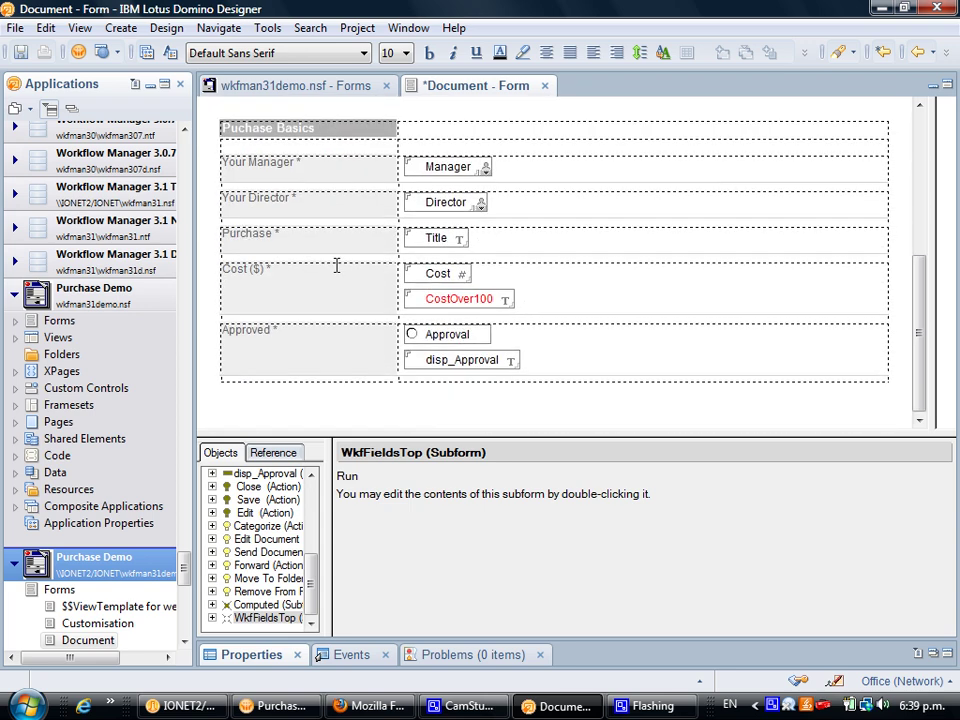
pyautogui.click(257, 403)
pyautogui.click(120, 28)
pyautogui.moveTo(155, 180)
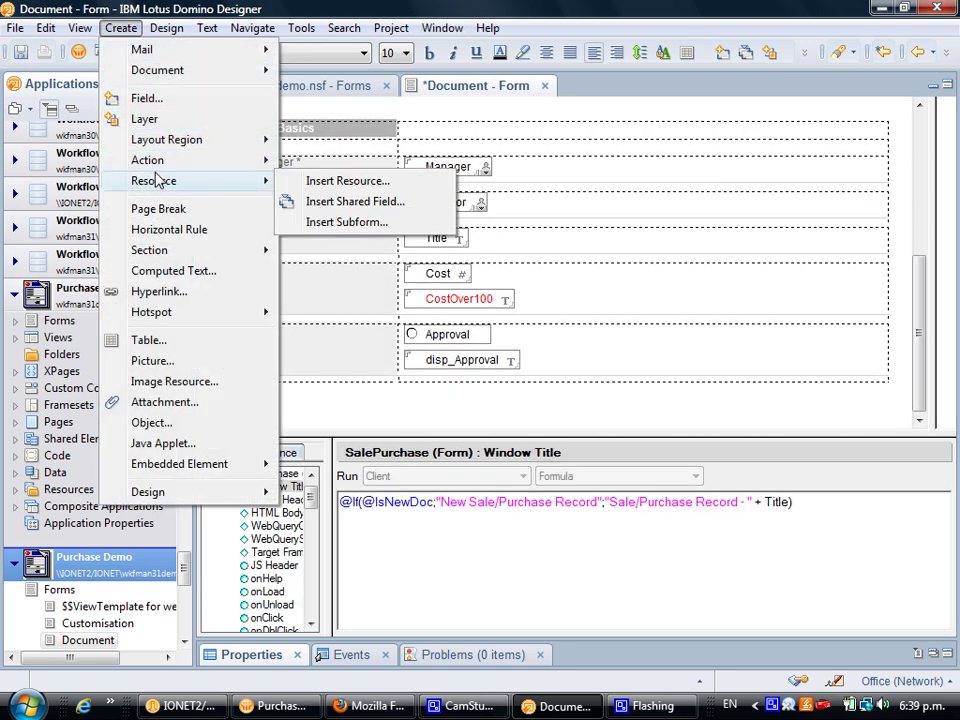
pyautogui.click(326, 222)
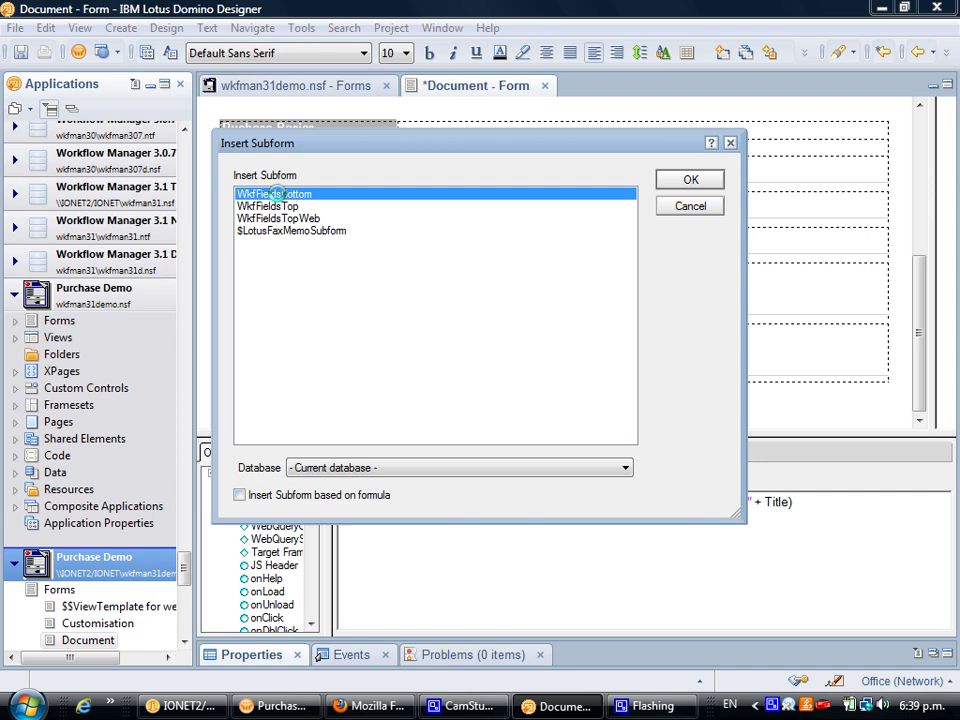
pyautogui.press('Return')
pyautogui.press('Escape')
pyautogui.click(412, 407)
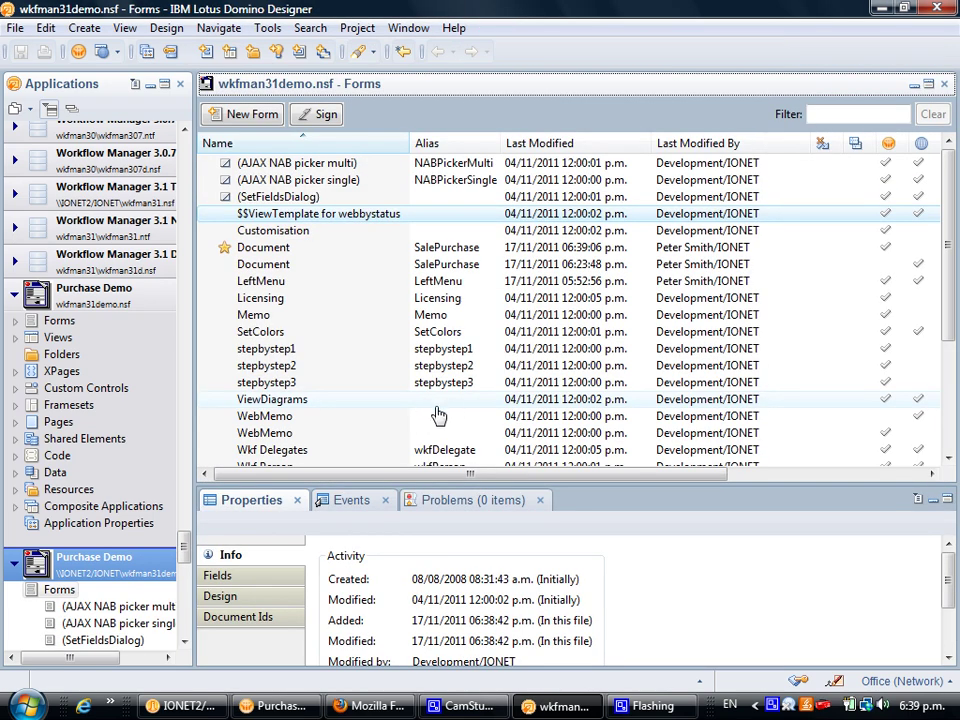
# Go to the Workflow Steps view under Workflow Documents in Purchase Demo.
pyautogui.click(288, 705)
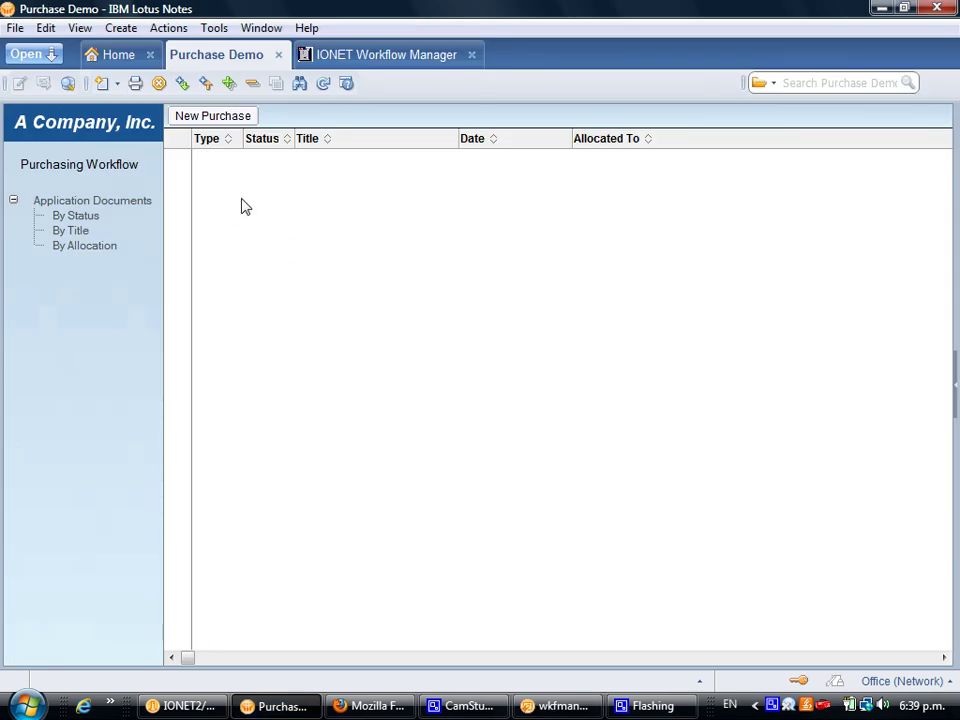
pyautogui.click(79, 28)
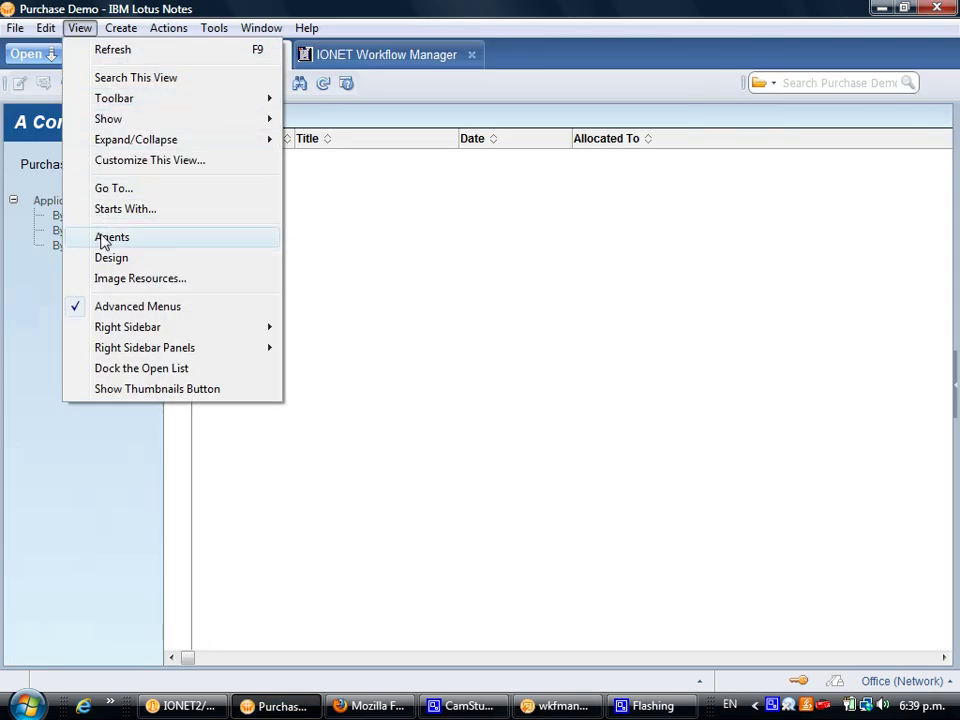
pyautogui.click(110, 190)
pyautogui.click(281, 237)
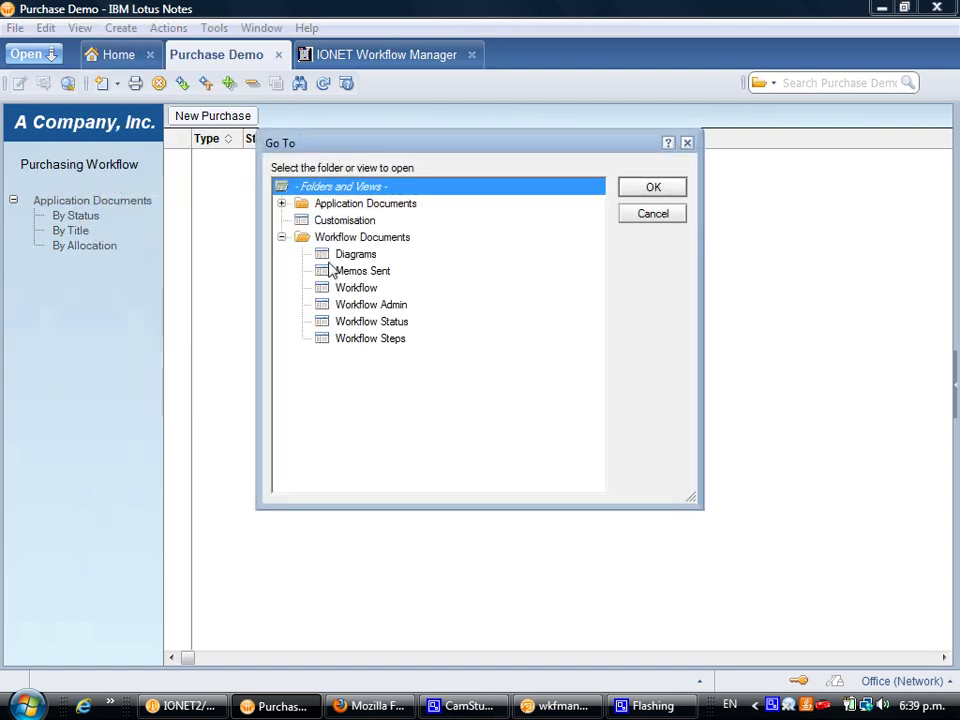
pyautogui.click(370, 339)
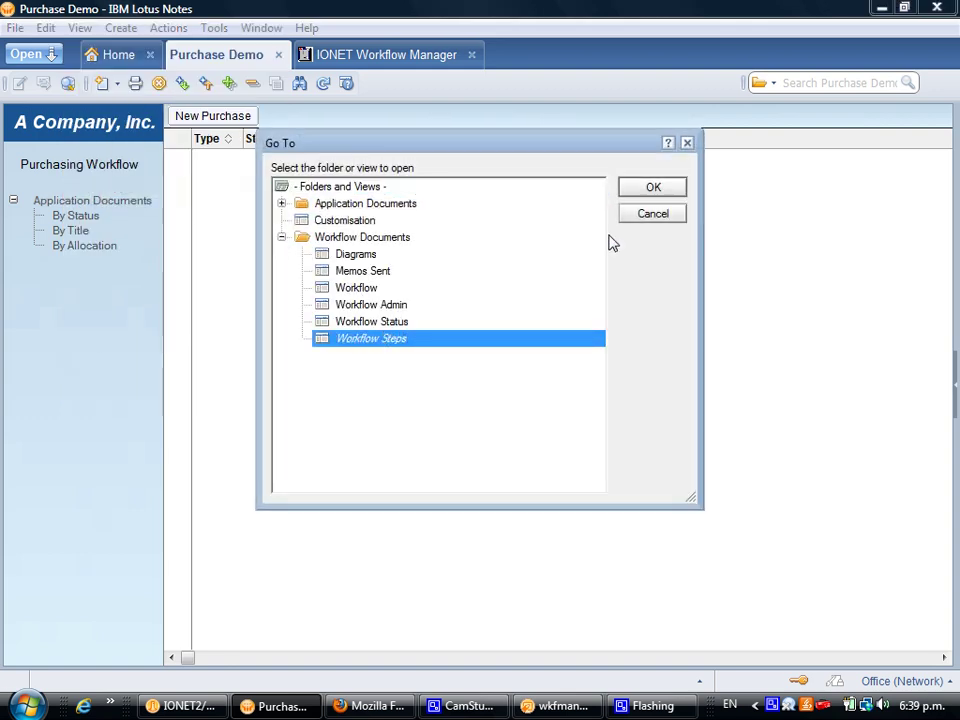
pyautogui.click(649, 187)
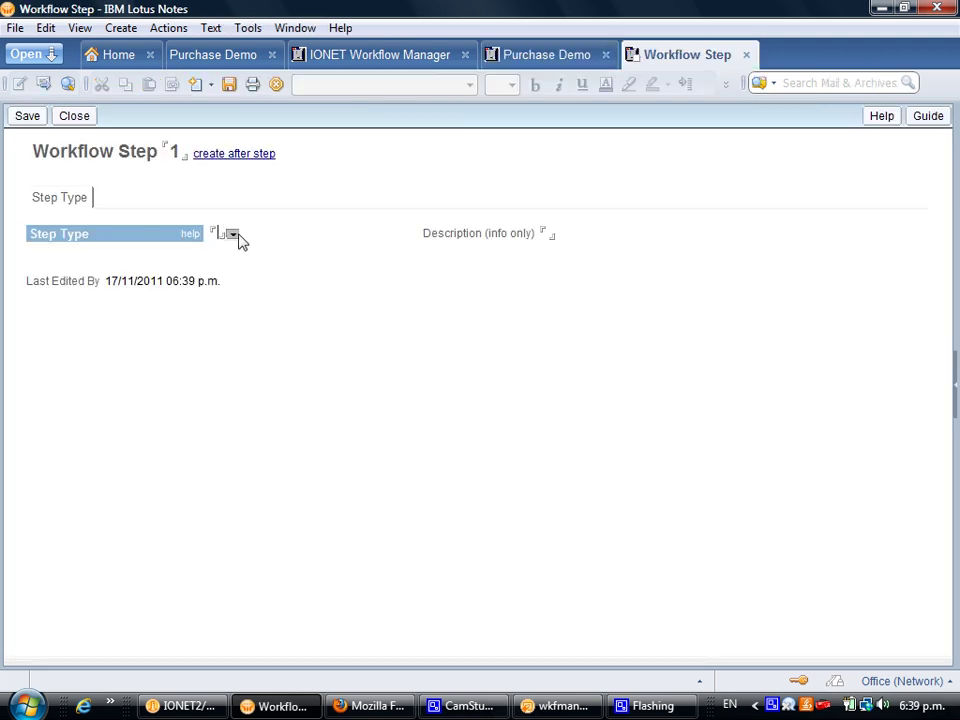
# Make Step 1 a Check Field step testing Cost less than or equals 100.
pyautogui.click(236, 235)
pyautogui.doubleClick(240, 216)
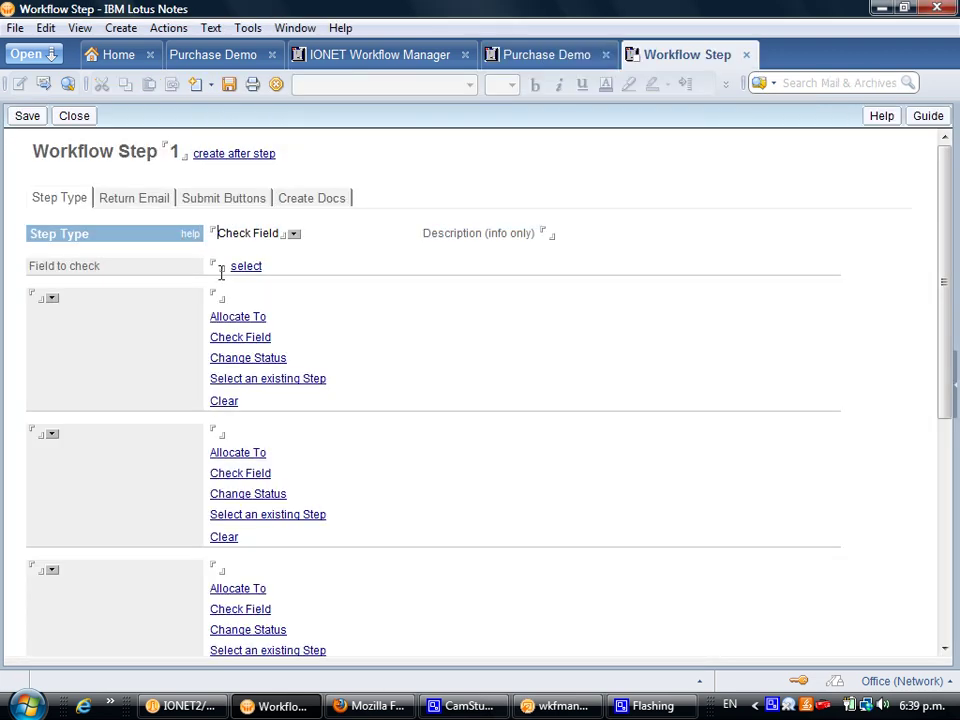
pyautogui.click(242, 266)
pyautogui.click(52, 298)
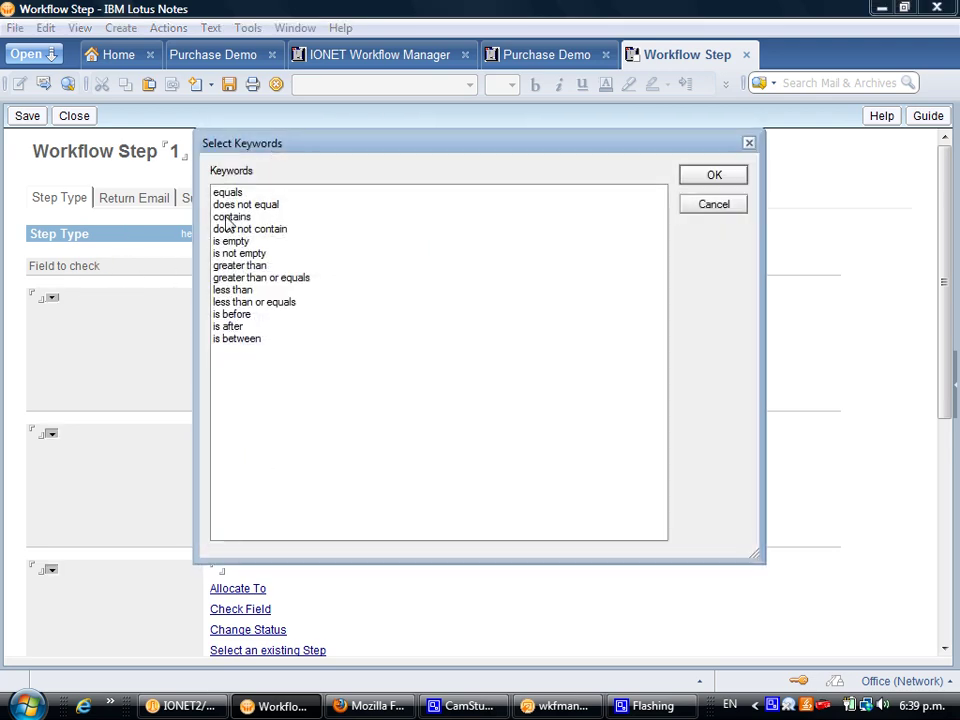
pyautogui.click(248, 304)
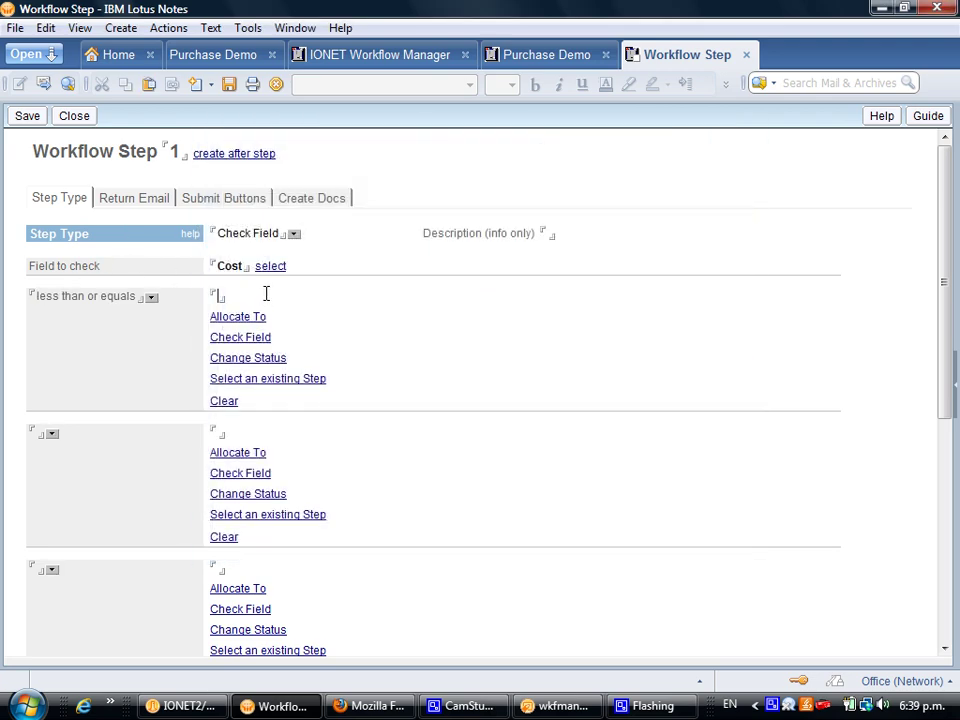
pyautogui.click(221, 294)
pyautogui.write('100')
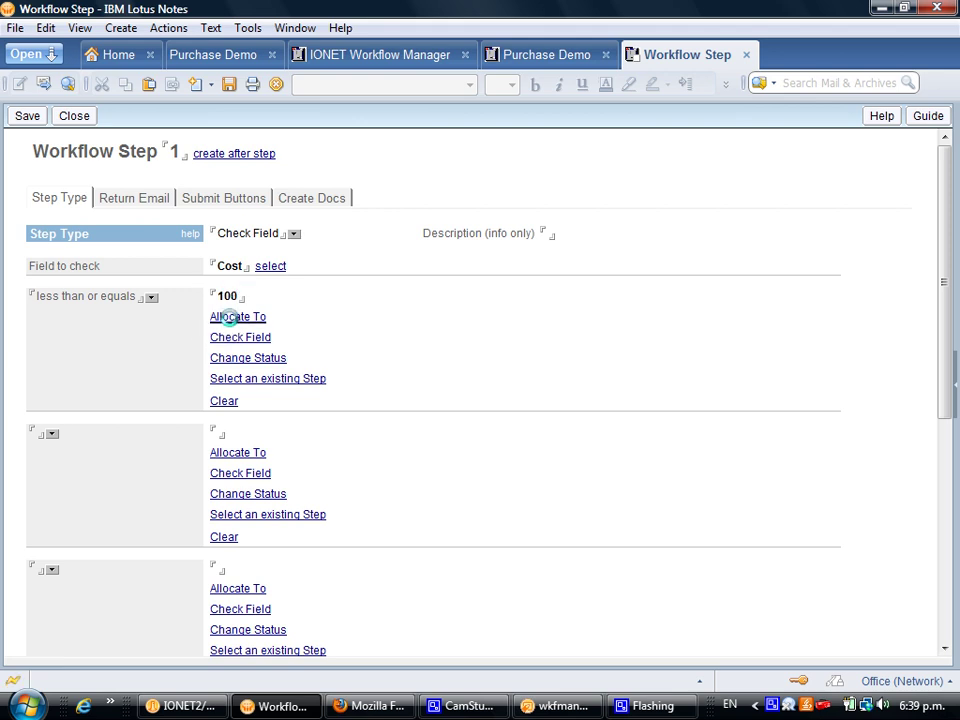
# Create Allocate To Step 10 with field Director and status With Director.
pyautogui.click(229, 317)
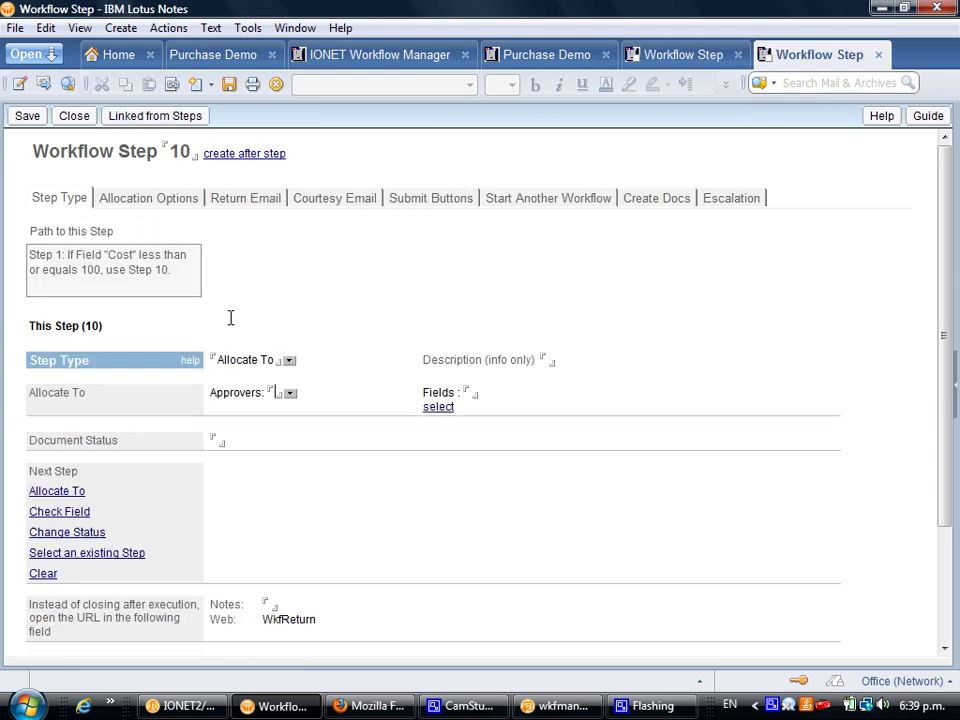
pyautogui.click(478, 391)
pyautogui.write('Director')
pyautogui.click(223, 437)
pyautogui.write('Wit')
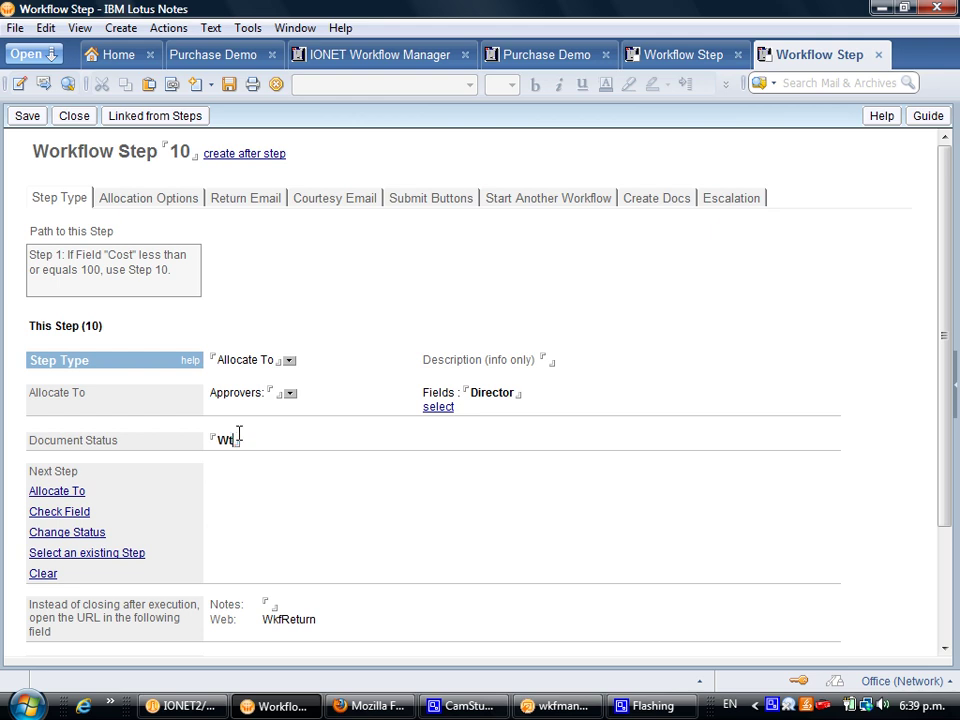
pyautogui.write('With Director')
# Add Check Field Step 20 for Approval equals Approved, branching to a new Allocate To step.
pyautogui.click(73, 512)
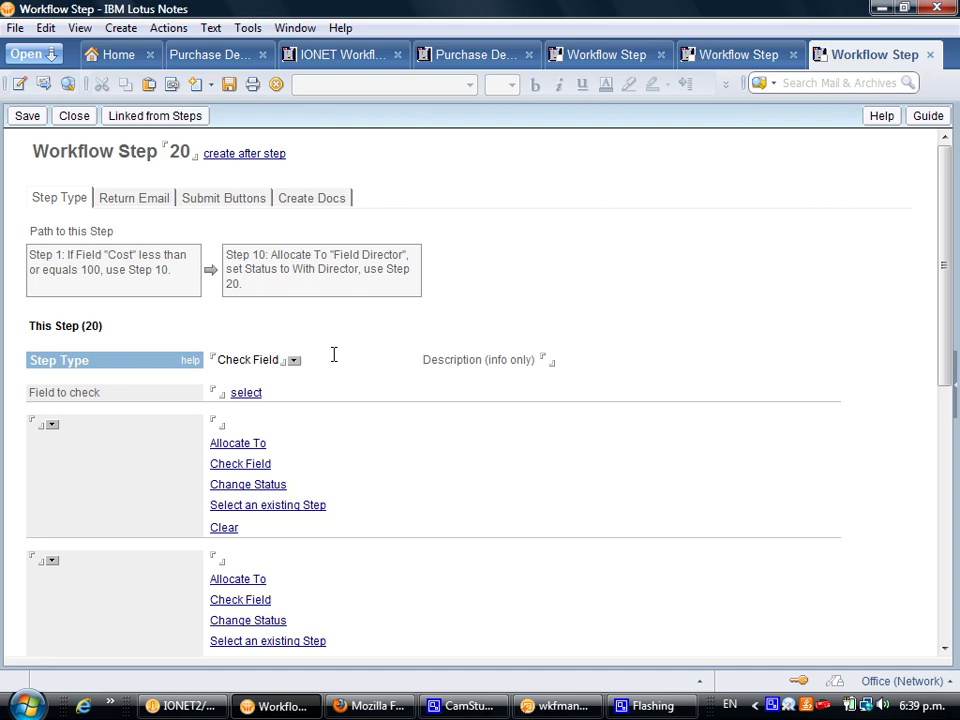
pyautogui.write('Approval')
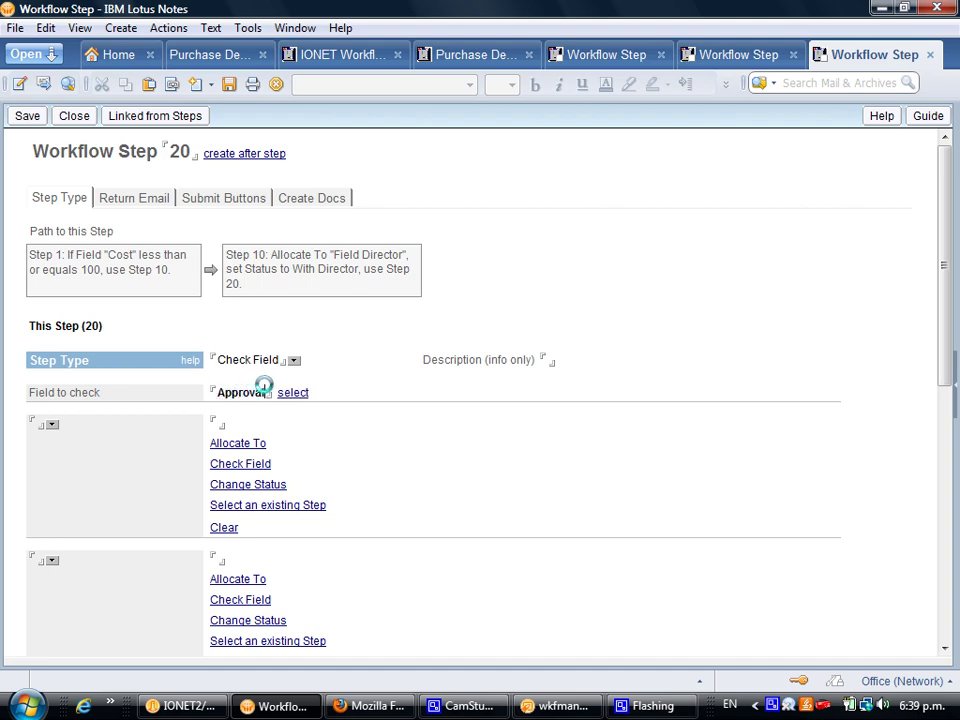
pyautogui.click(52, 424)
pyautogui.doubleClick(228, 191)
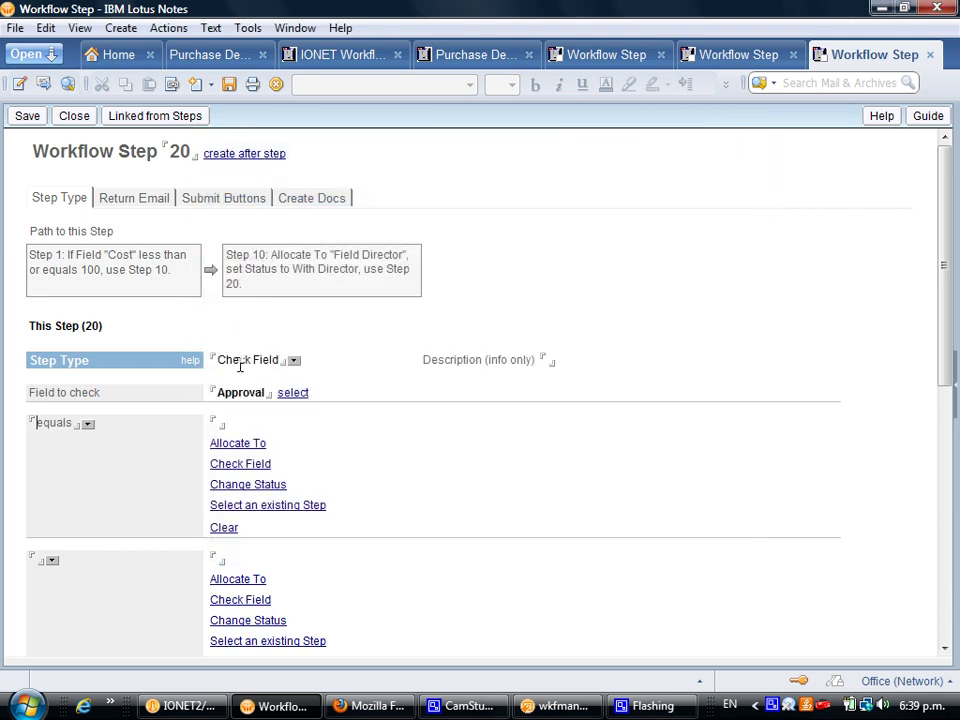
pyautogui.click(244, 417)
pyautogui.write('Approved')
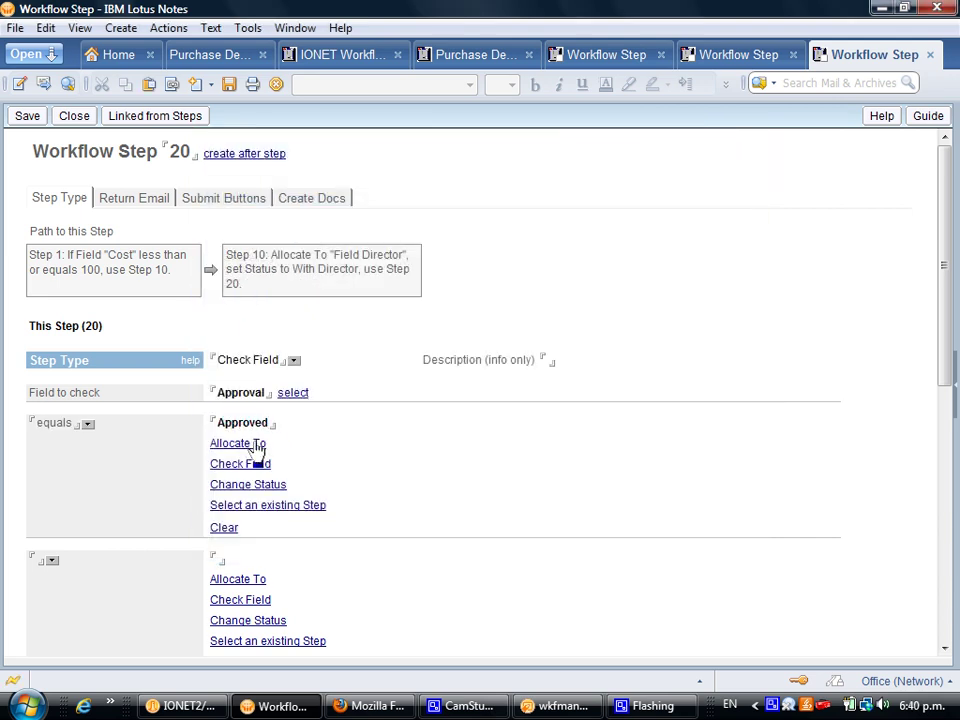
pyautogui.click(259, 445)
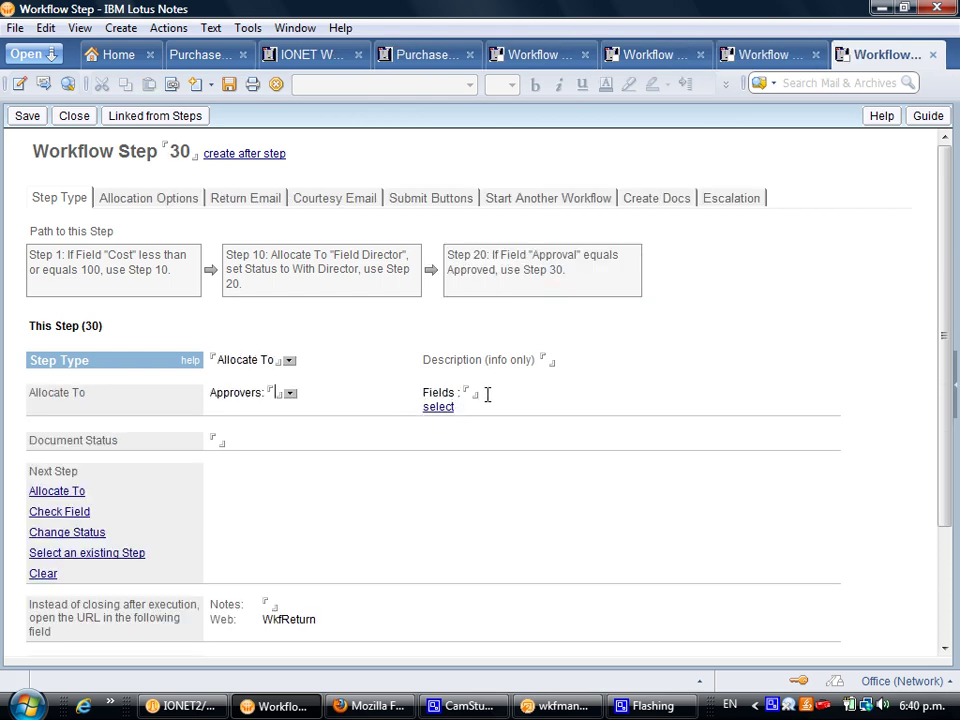
# Set Step 30's field to CreatedBy and status to Approved!, then save it.
pyautogui.write('CreatedBy')
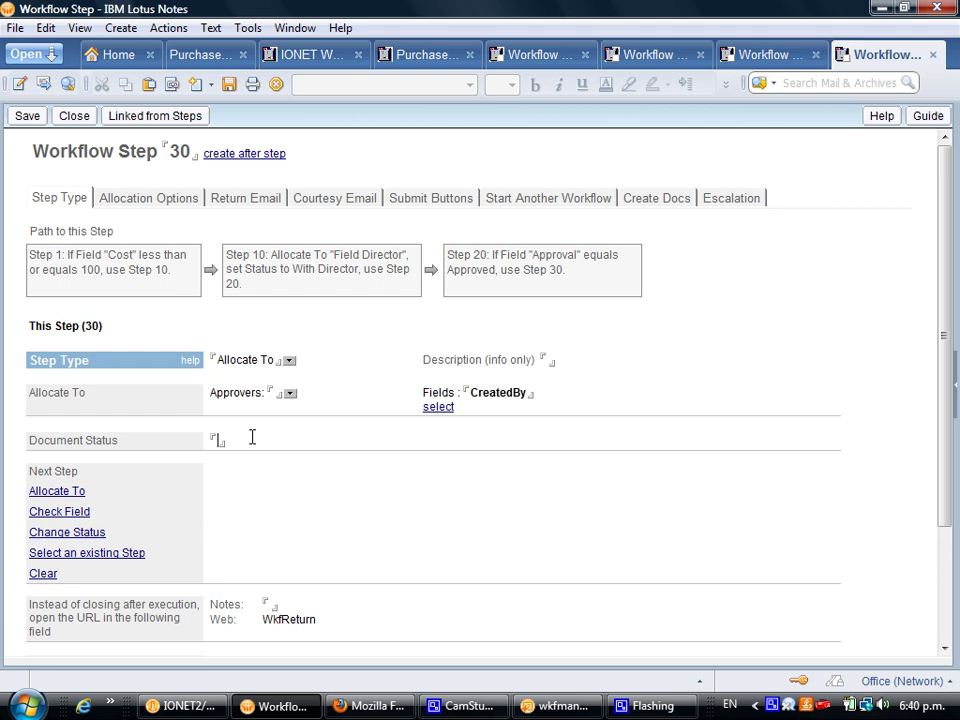
pyautogui.write('Approved!')
pyautogui.press('Escape')
pyautogui.click(411, 405)
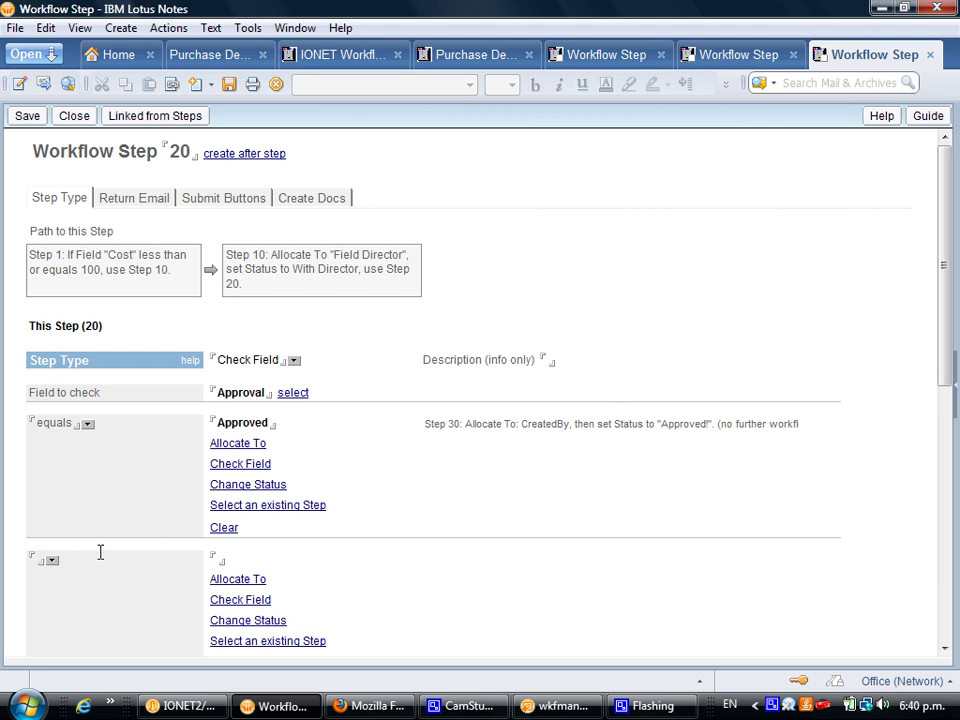
# Set Step 20's second condition to equals Declined and save Change Status Step 40 as Declined.
pyautogui.write('equals')
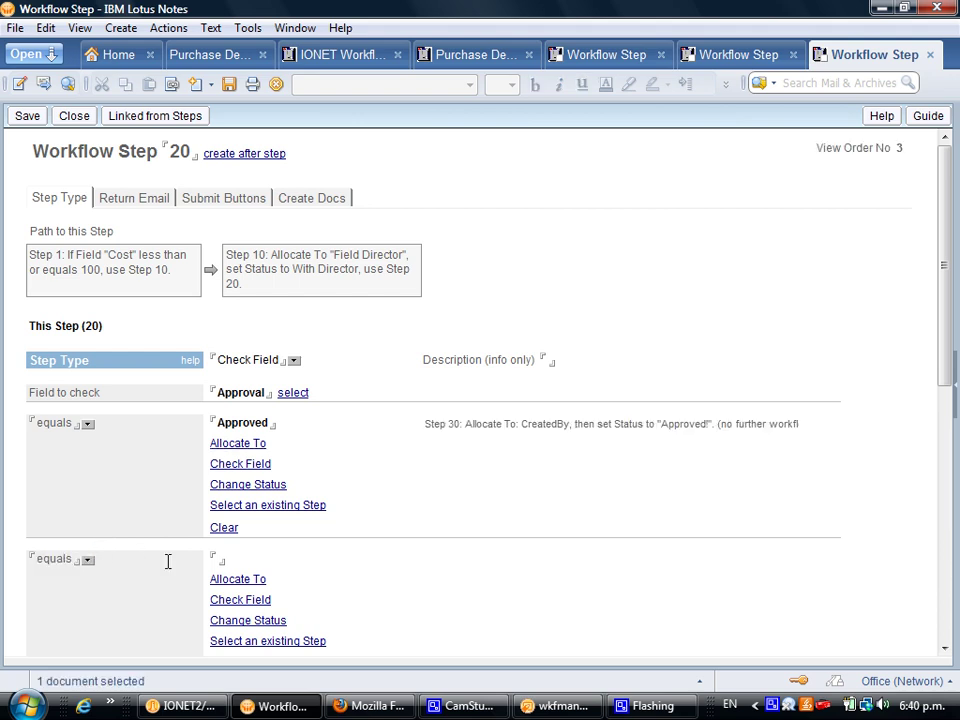
pyautogui.write('Declined')
pyautogui.click(250, 622)
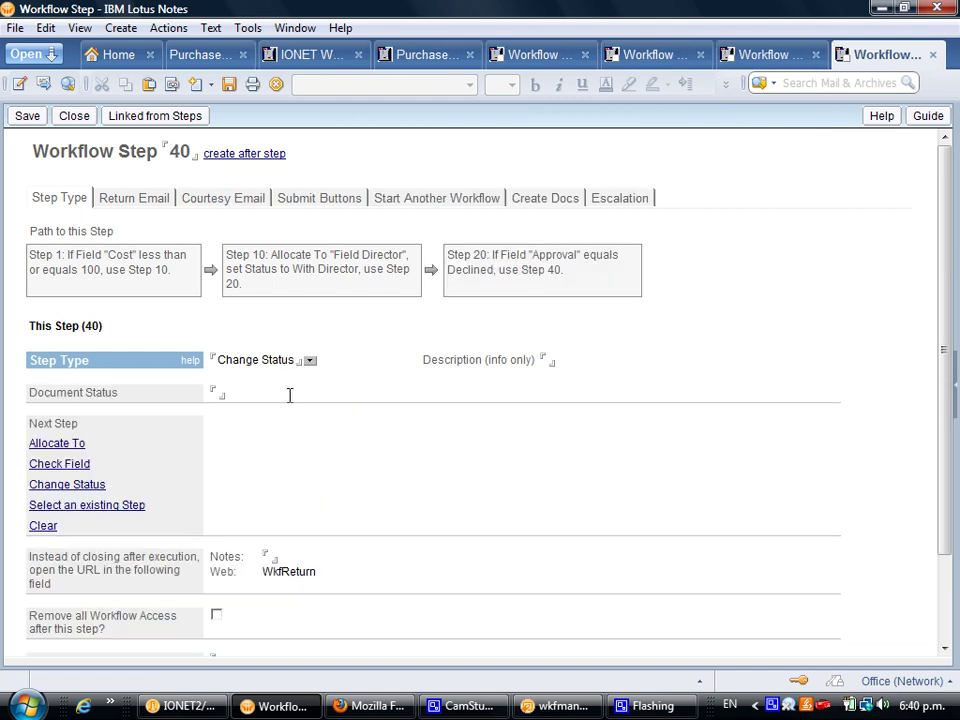
pyautogui.write('Declined')
pyautogui.press('Escape')
pyautogui.click(408, 409)
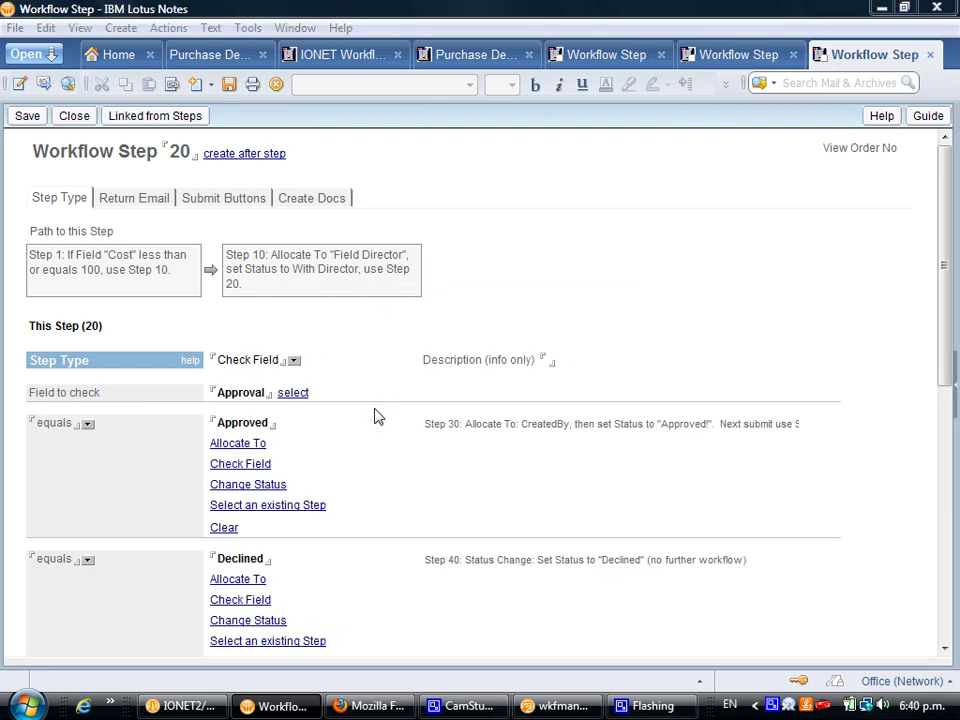
# Fill Step 20's submit buttons with the defaults Approved! and Declined, then close it.
pyautogui.press('Escape')
pyautogui.press('Escape')
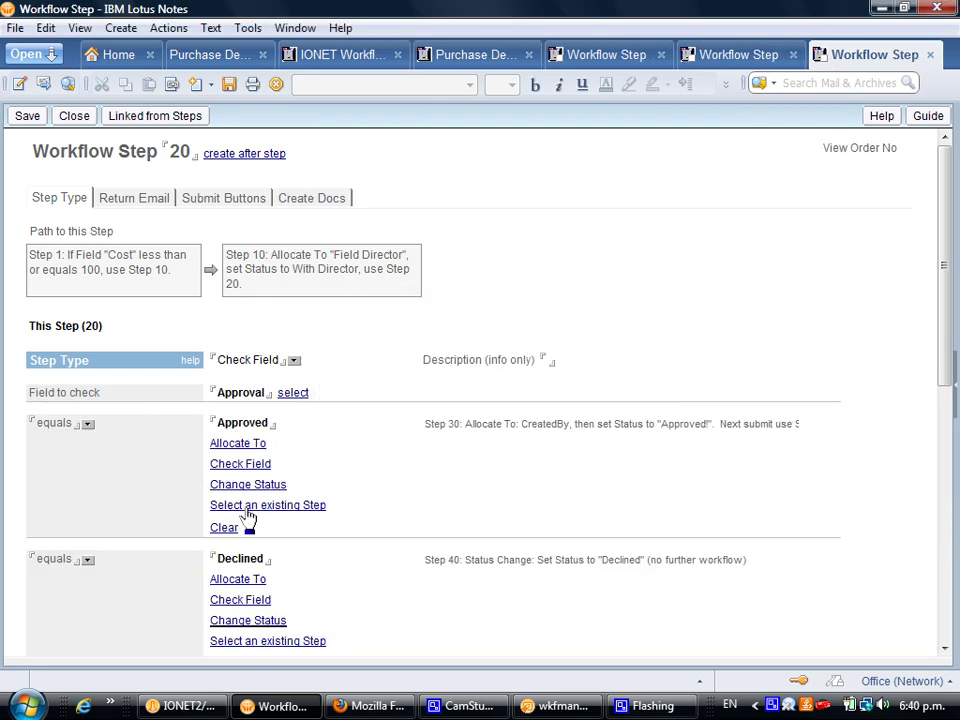
pyautogui.click(224, 199)
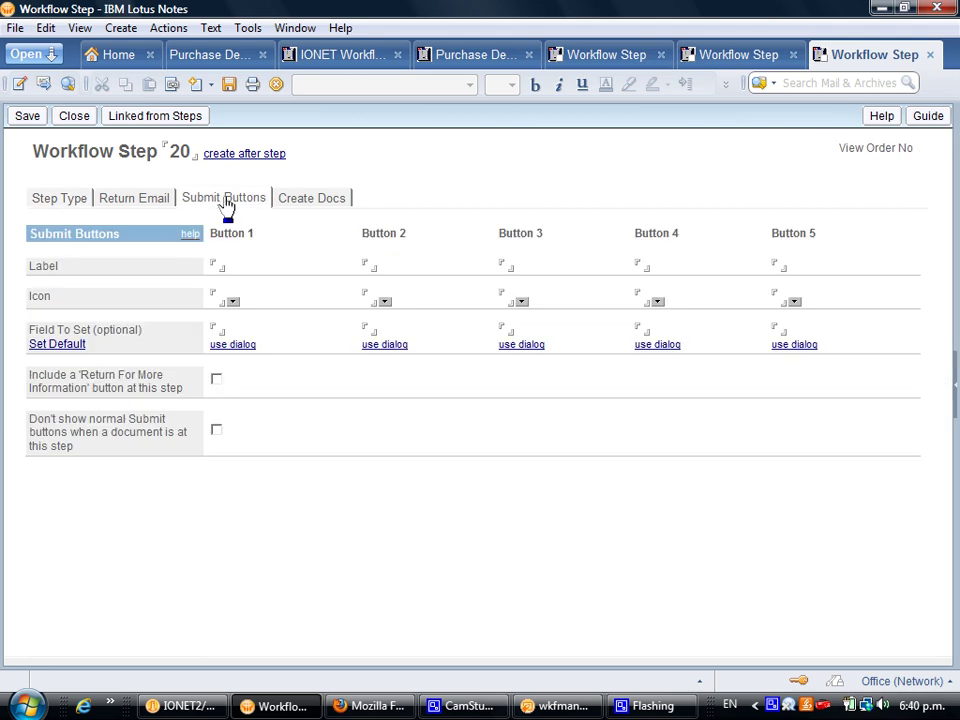
pyautogui.click(60, 344)
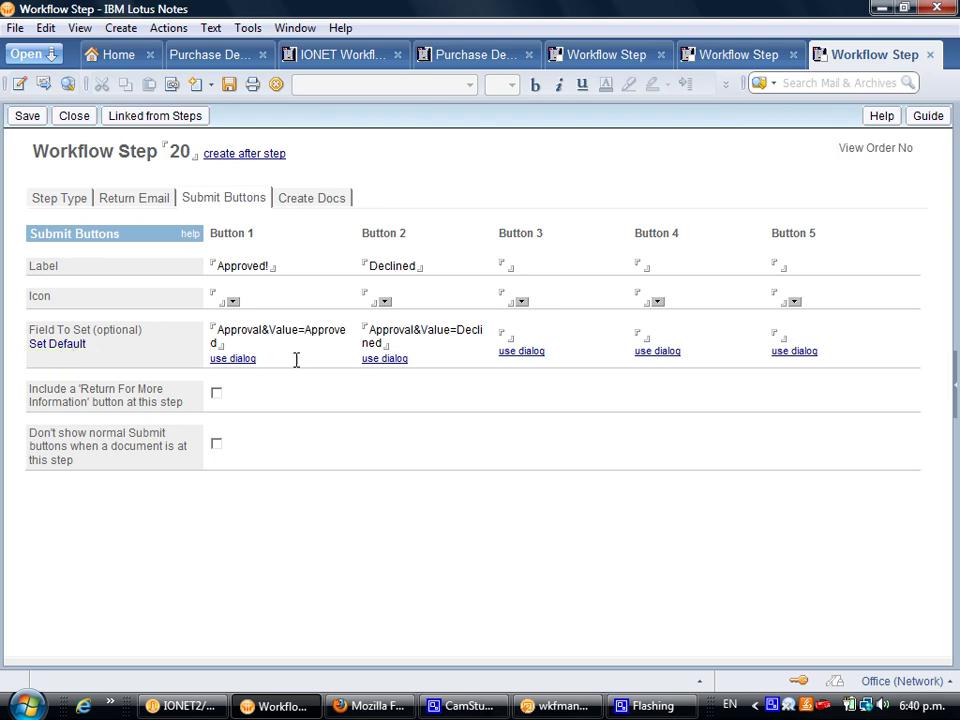
pyautogui.press('Escape')
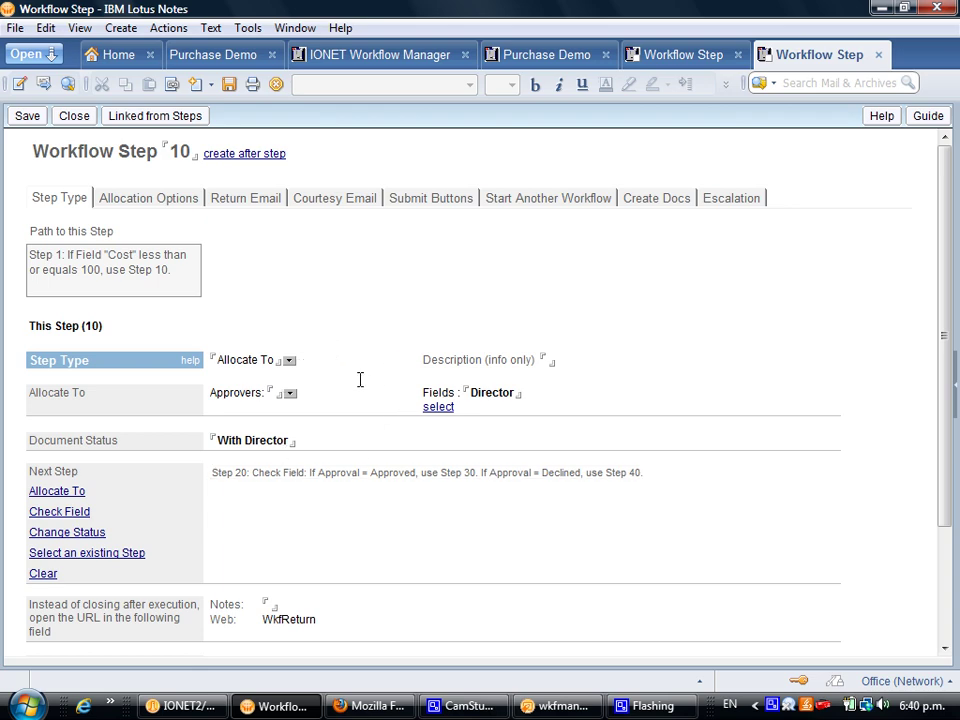
# Save Step 10, then set Step 1's second Cost condition to equals Other.
pyautogui.press('Escape')
pyautogui.click(390, 409)
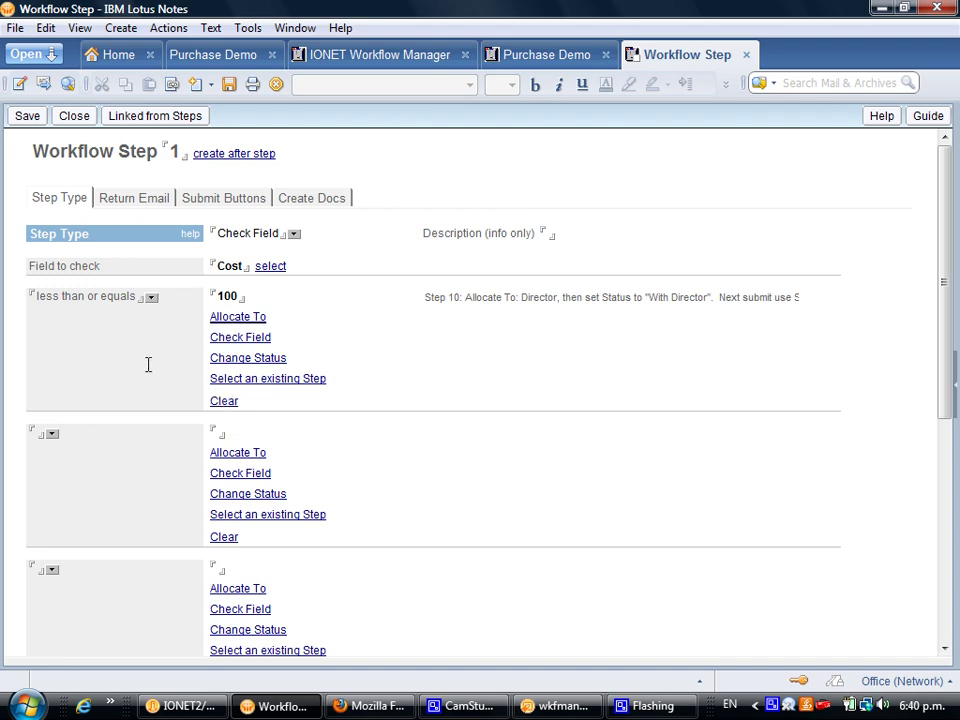
pyautogui.click(113, 434)
pyautogui.click(52, 432)
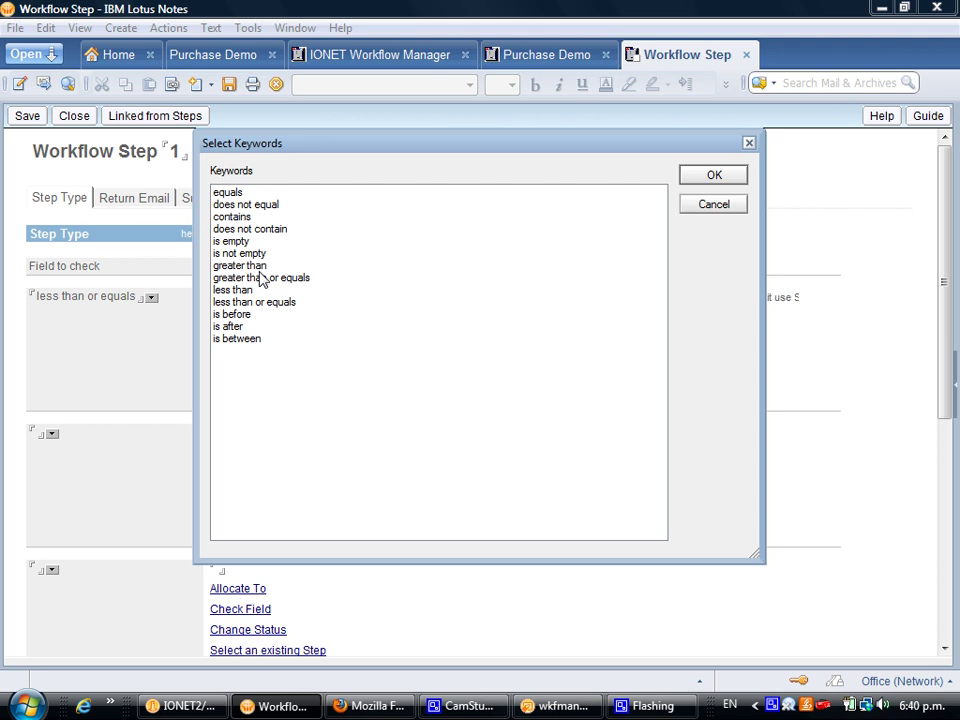
pyautogui.press('Escape')
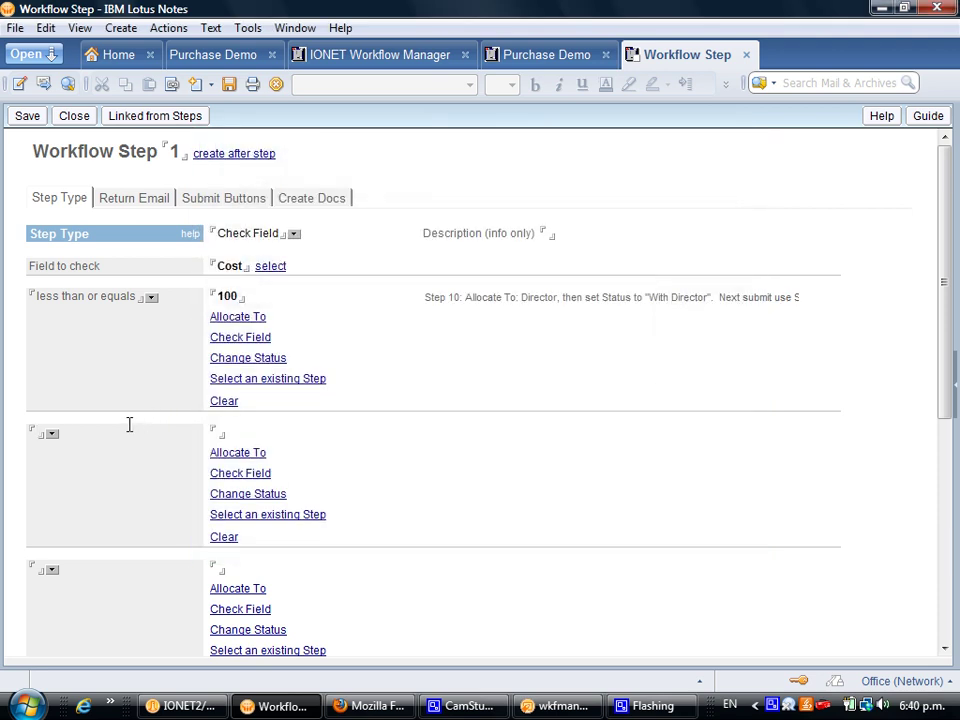
pyautogui.click(262, 428)
pyautogui.write('Other')
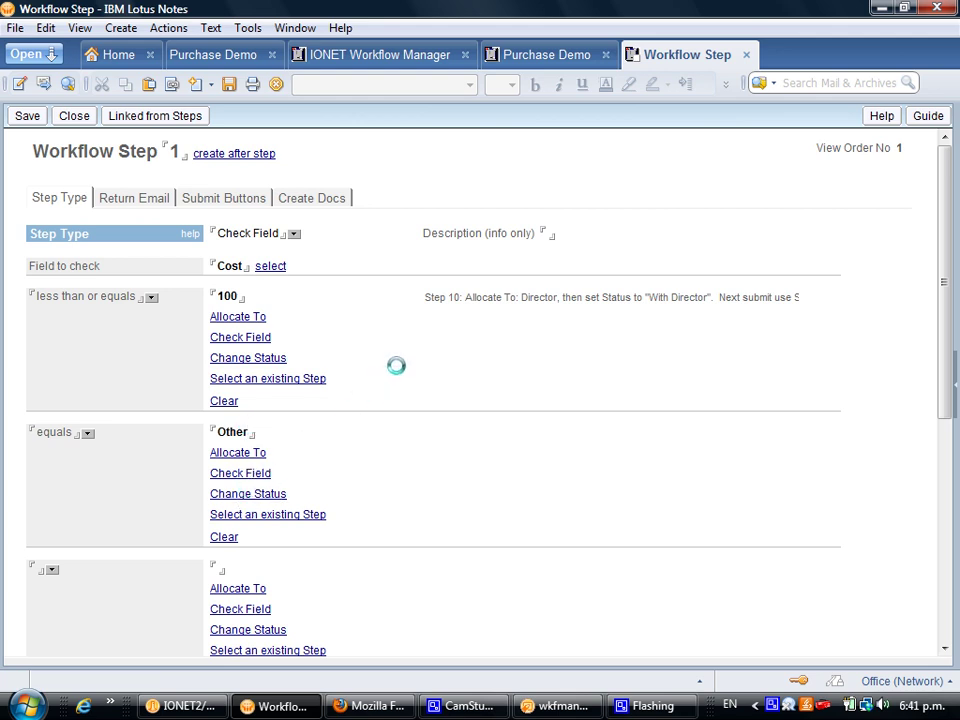
# Give Step 50 the status Too Expensive and save it.
pyautogui.click(222, 392)
pyautogui.write('To')
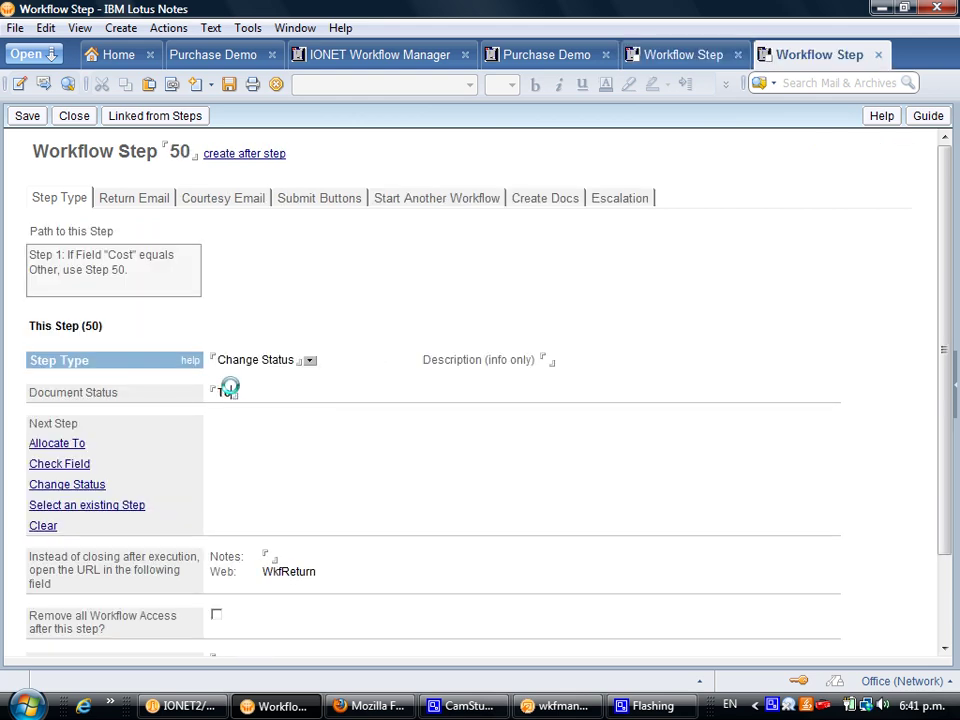
pyautogui.write('o Expensive')
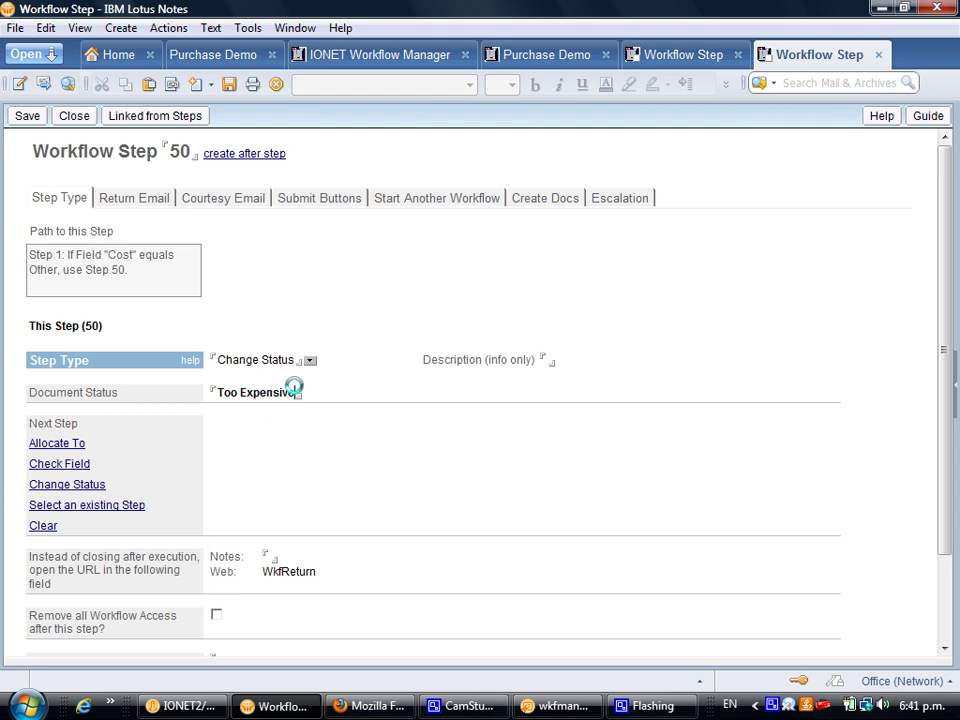
pyautogui.press('Escape')
pyautogui.click(396, 346)
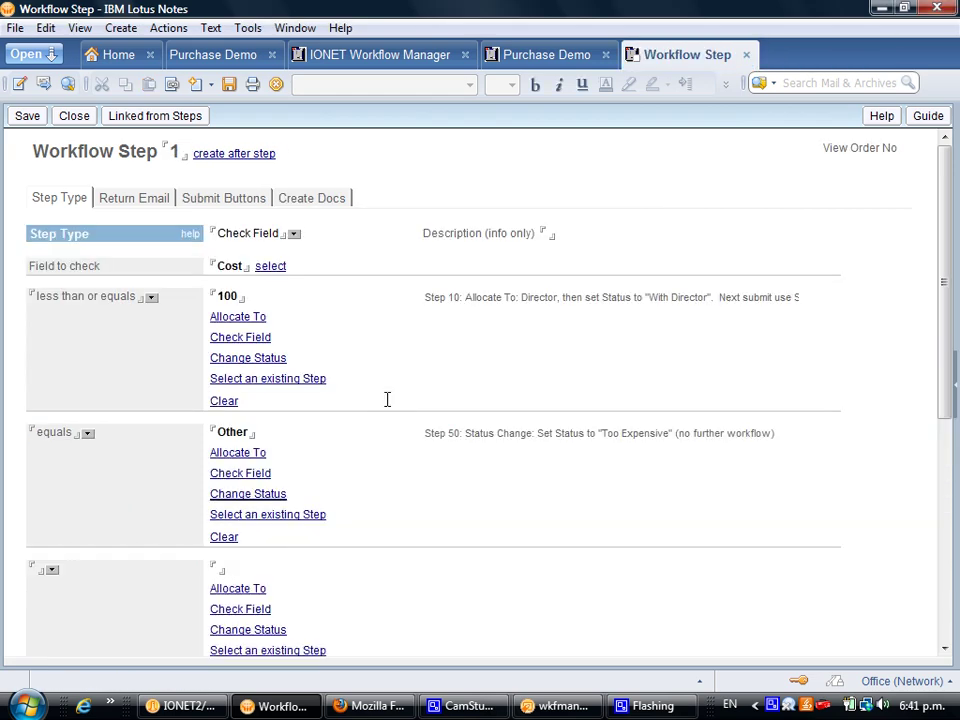
# Save Step 1, check the Step 10 and Step 30 rows, then close the workflow steps document.
pyautogui.press('Escape')
pyautogui.click(388, 407)
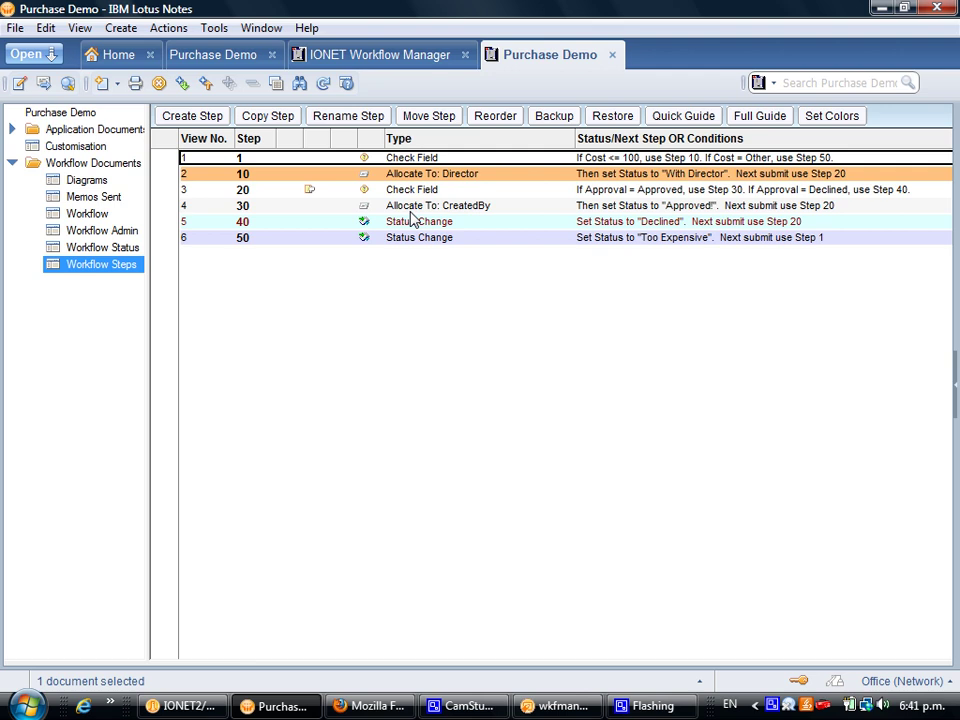
pyautogui.click(402, 175)
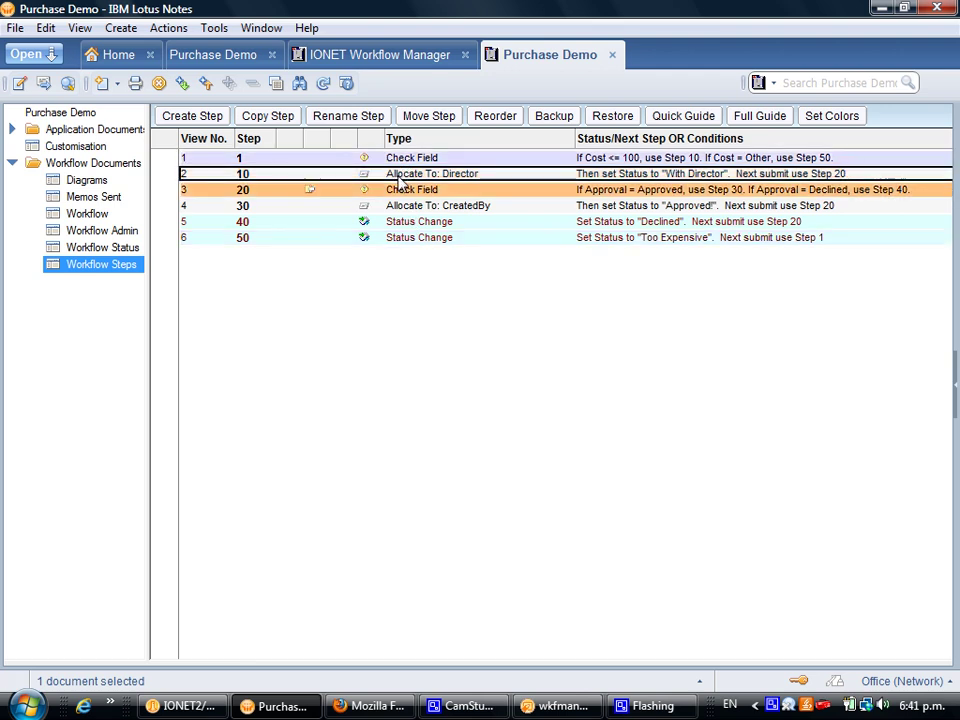
pyautogui.click(393, 206)
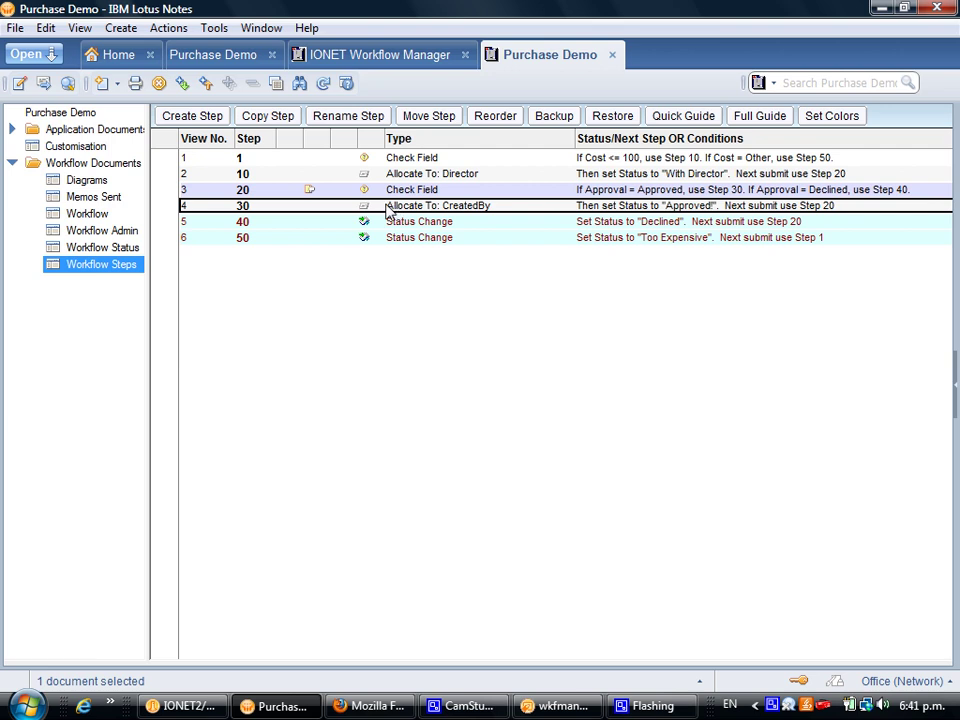
pyautogui.press('Escape')
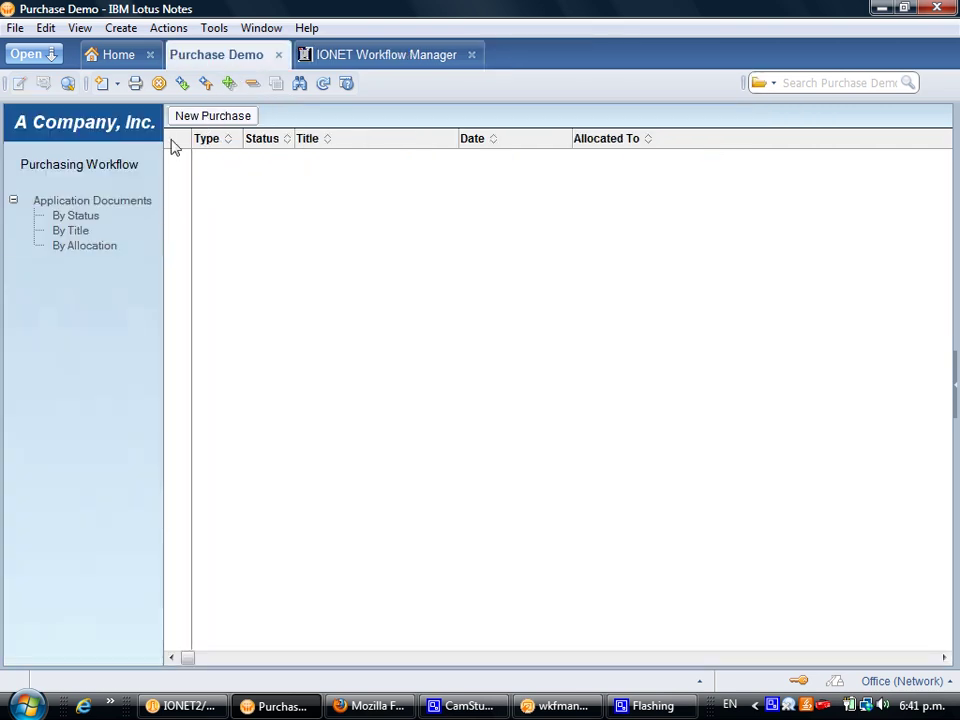
# Create a new purchase with cost 1111 and submit it into the workflow.
pyautogui.click(214, 118)
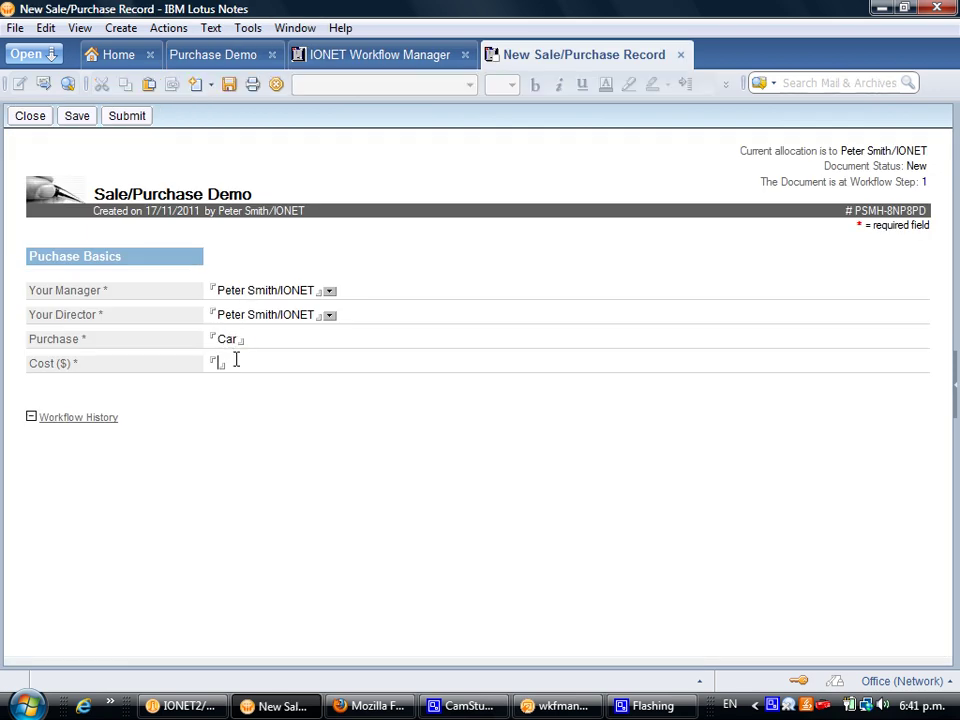
pyautogui.click(237, 362)
pyautogui.write('1111')
pyautogui.click(139, 118)
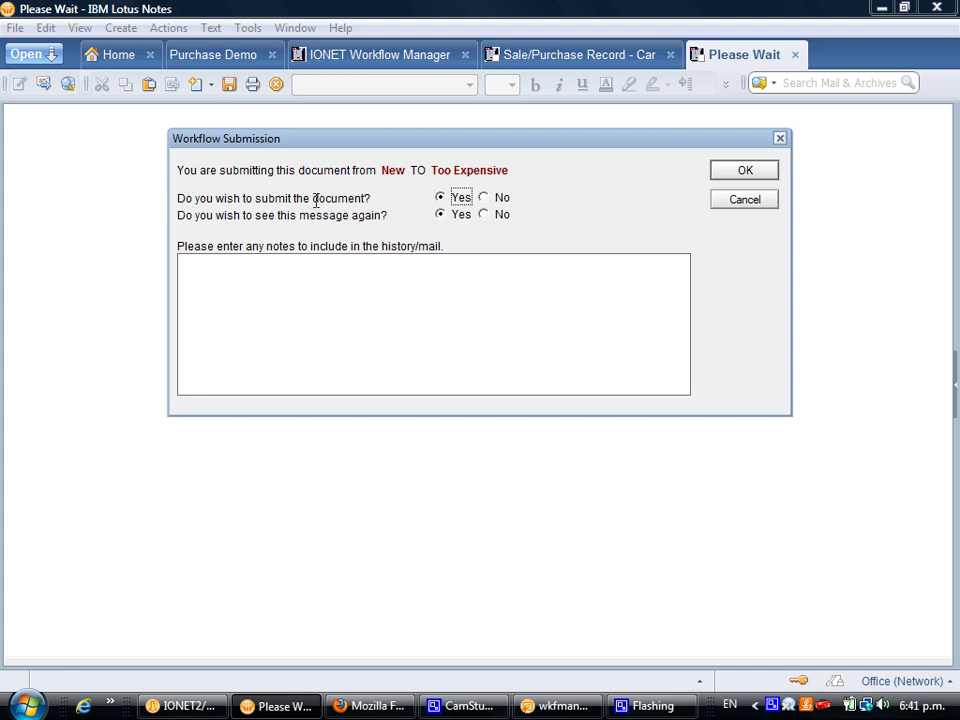
# Decline the Too Expensive submission, change the purchase to Toy Car costing 11, and resubmit.
pyautogui.click(484, 198)
pyautogui.click(726, 177)
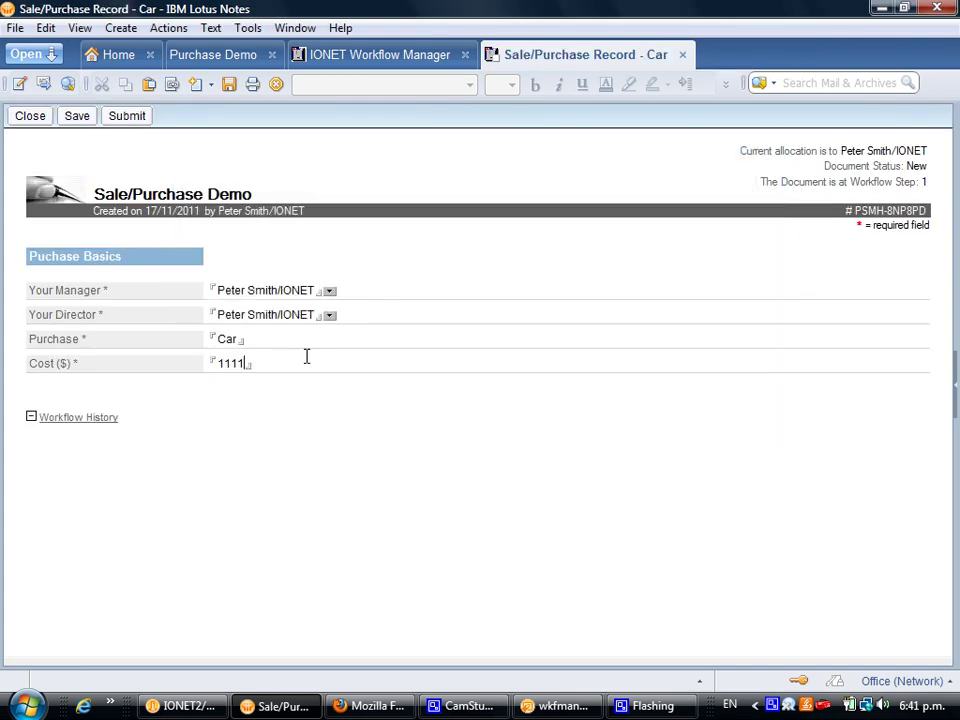
pyautogui.press('BackSpace')
pyautogui.press('BackSpace')
pyautogui.write('Toy')
pyautogui.click(127, 116)
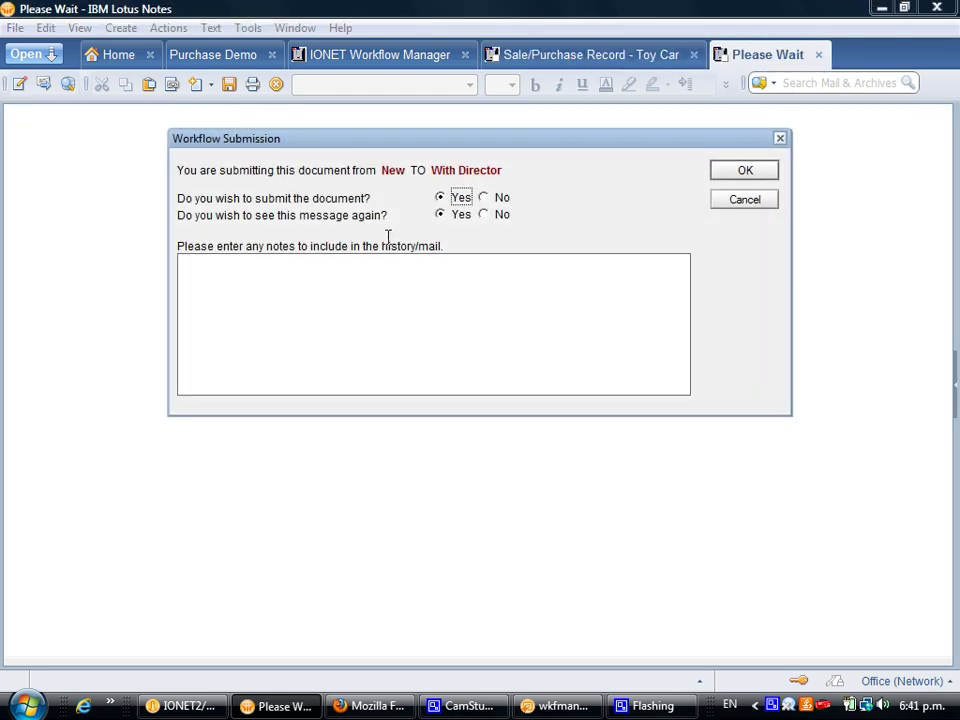
# Send the Toy Car purchase With Director and send its notification memo without saving.
pyautogui.click(722, 174)
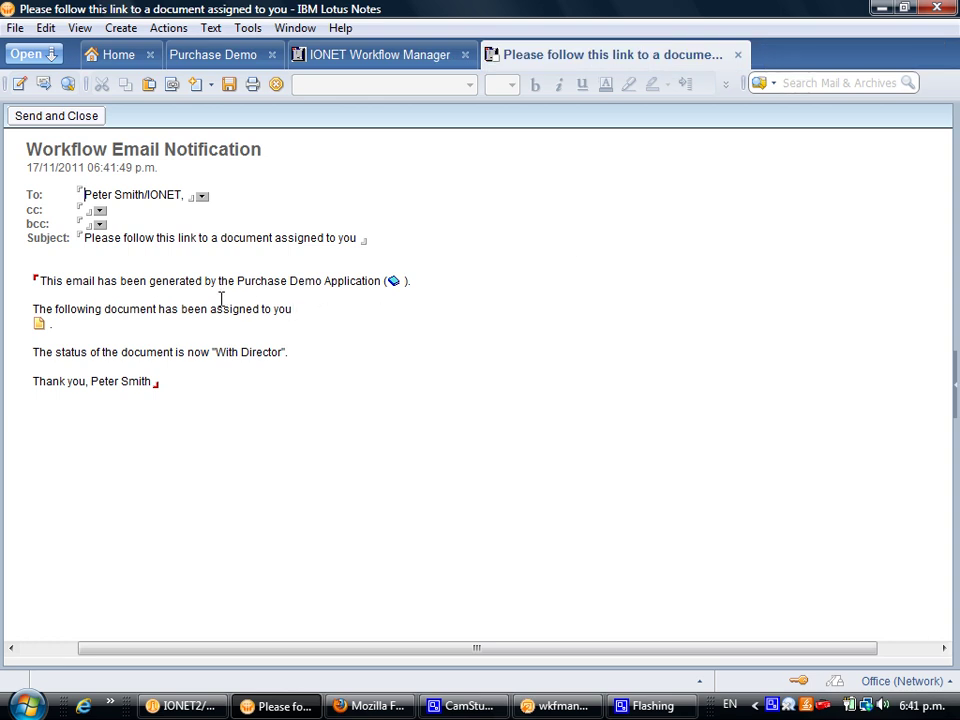
pyautogui.press('Escape')
pyautogui.click(401, 199)
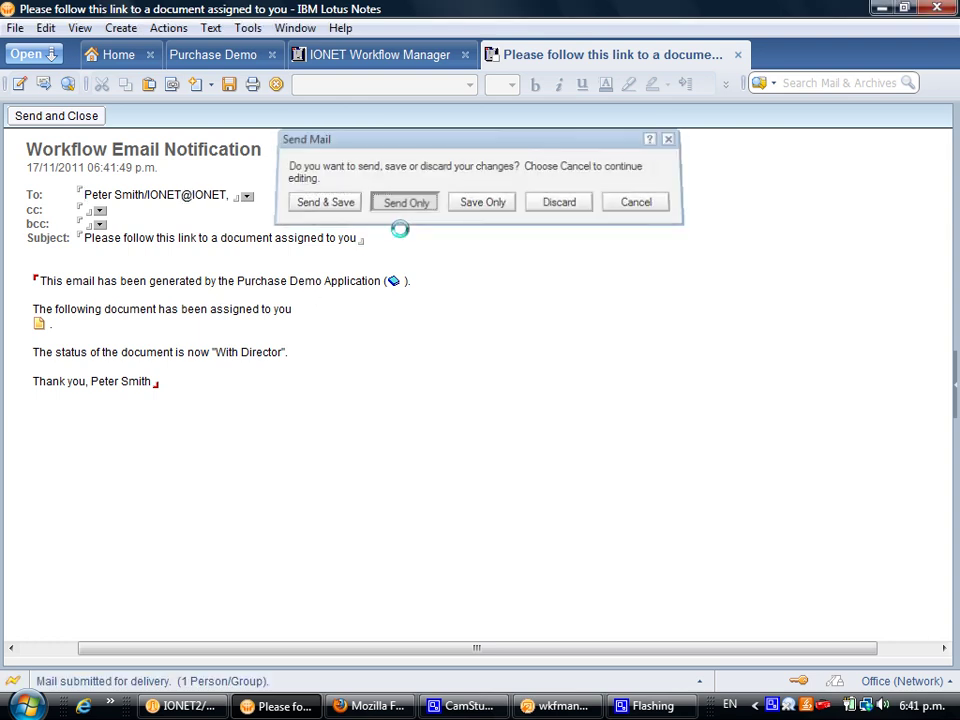
# Expand Workflow 1 > With Director and open the Toy Car purchase record.
pyautogui.click(197, 158)
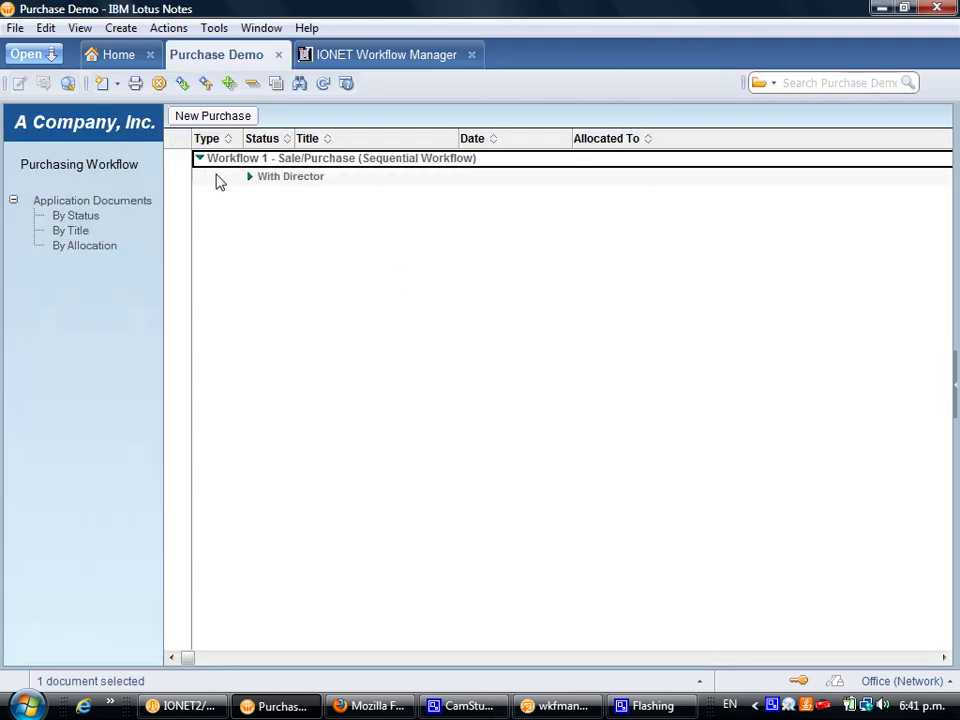
pyautogui.click(258, 180)
pyautogui.click(251, 182)
pyautogui.doubleClick(326, 199)
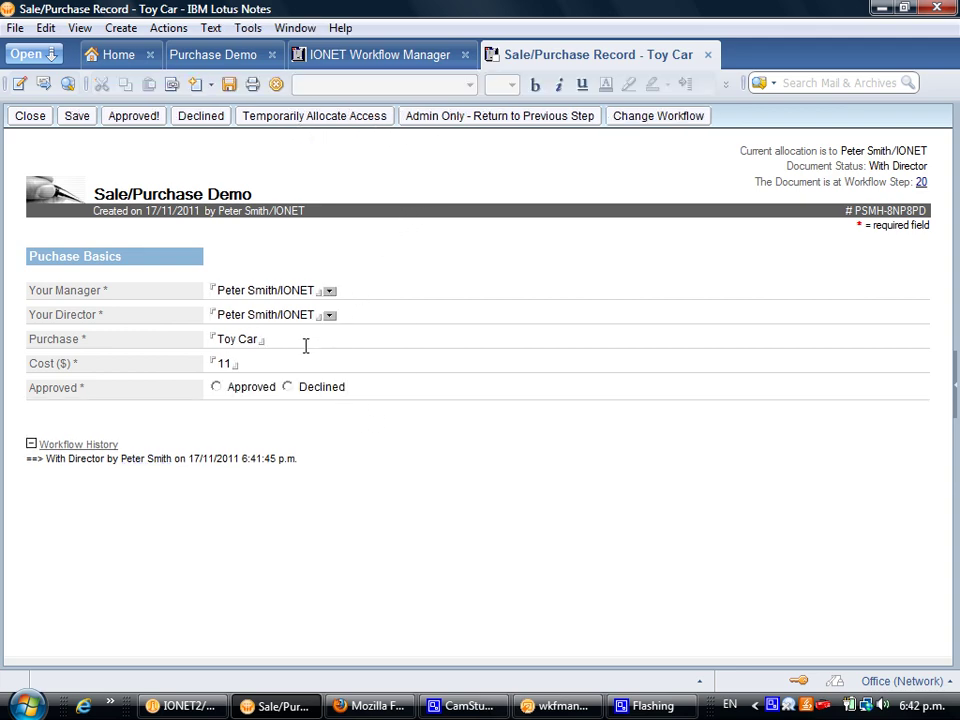
# Approve the Toy Car purchase and send its notification memo without saving.
pyautogui.click(142, 119)
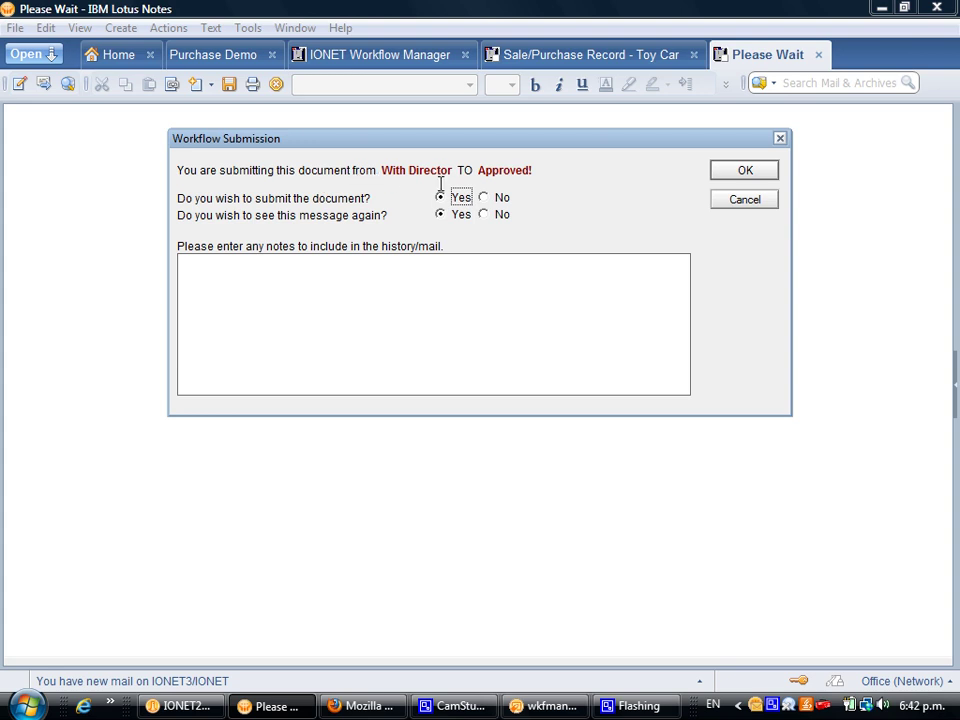
pyautogui.click(712, 171)
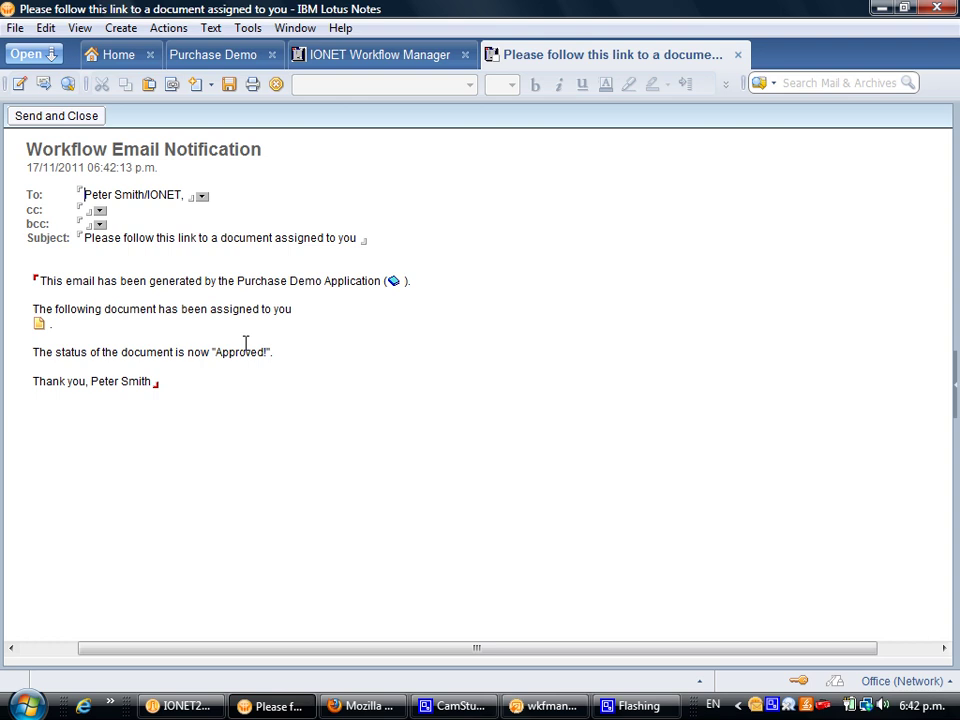
pyautogui.press('Escape')
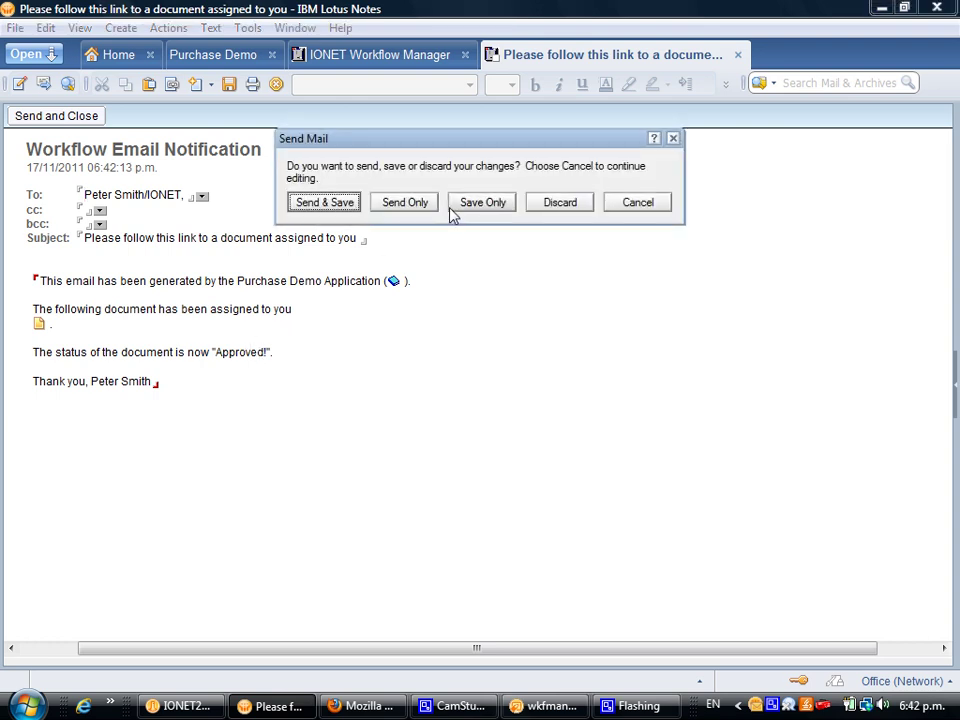
pyautogui.click(405, 202)
# Expand Workflow 1 > Approved! to show the Toy Car in the view.
pyautogui.click(180, 140)
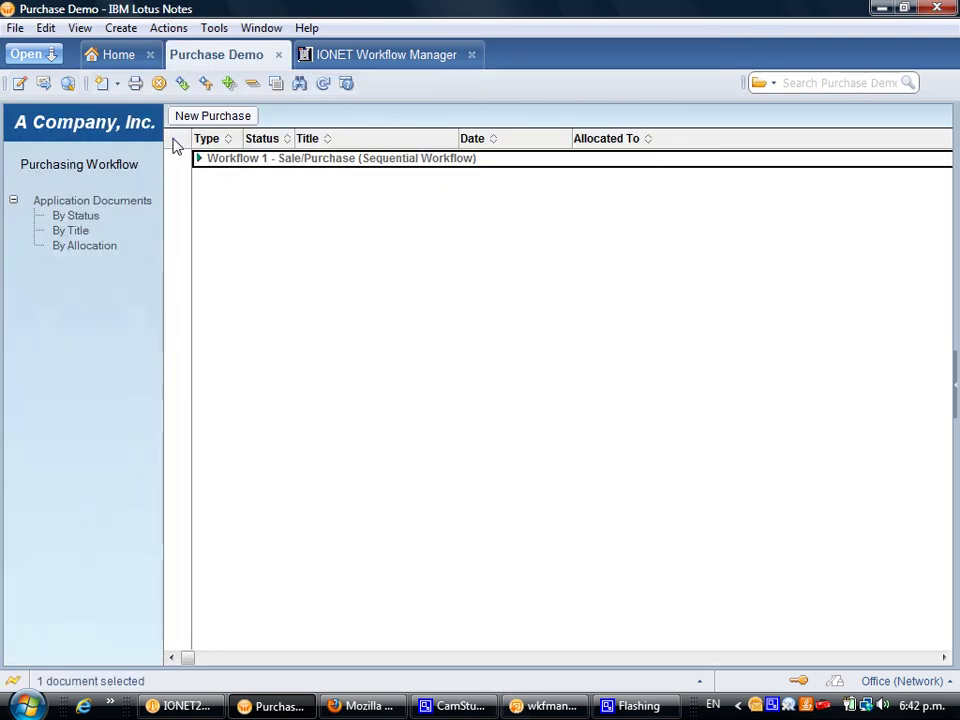
pyautogui.click(199, 158)
pyautogui.click(250, 176)
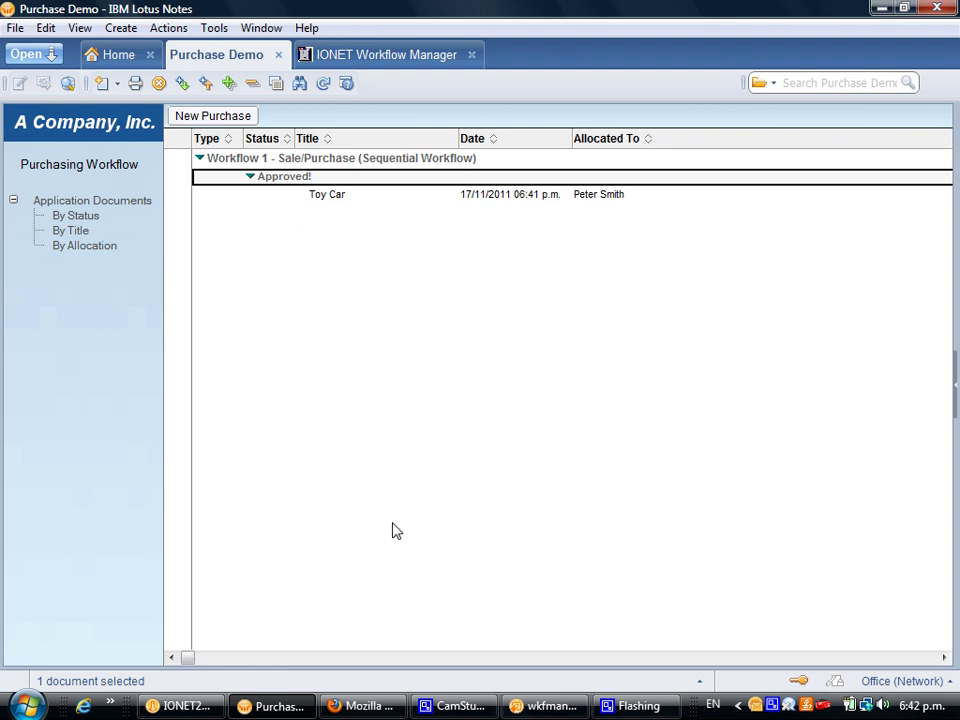
# Reload the XPage web demo in Firefox and start a new purchase document.
pyautogui.click(366, 705)
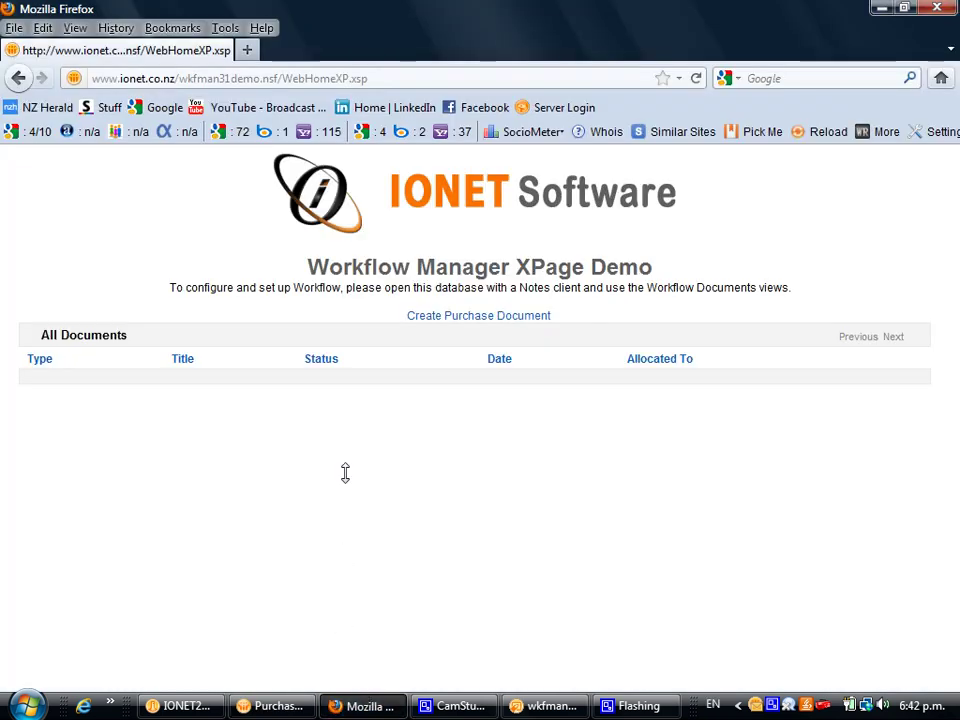
pyautogui.click(381, 76)
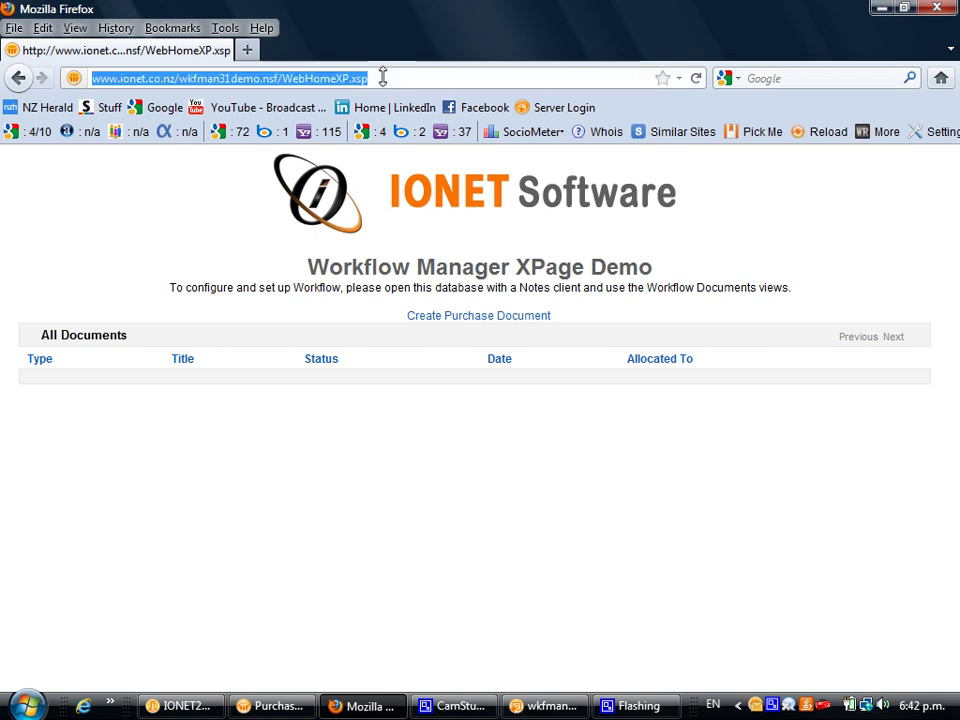
pyautogui.press('Return')
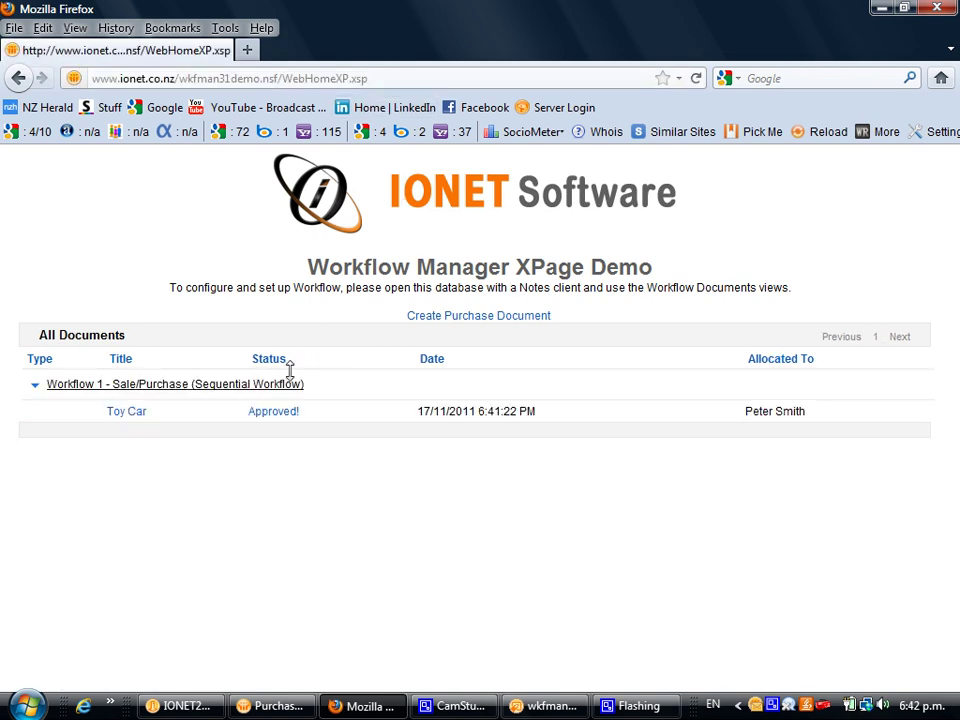
pyautogui.click(426, 316)
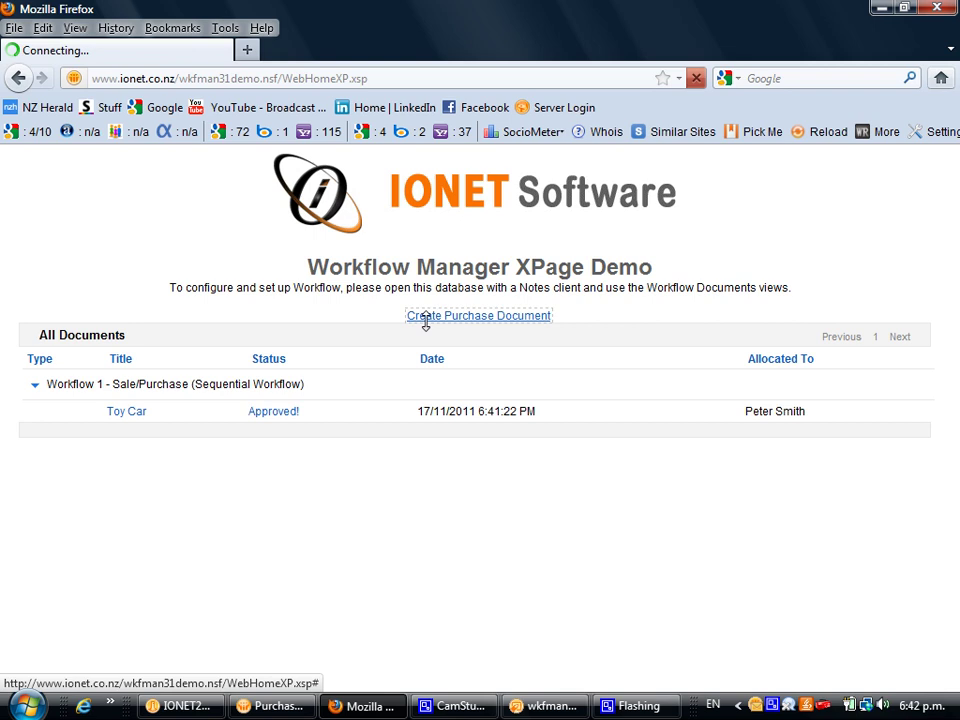
# Pick the suggested manager and director, enter the Car 2 purchase costing 22, and submit it.
pyautogui.click(277, 345)
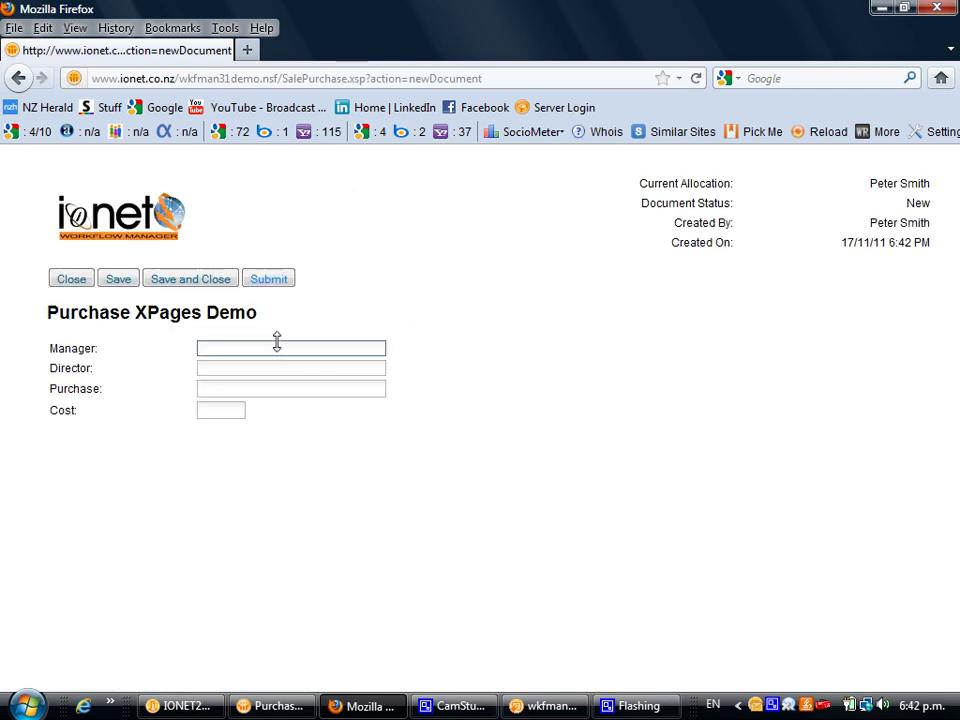
pyautogui.write('p')
pyautogui.click(265, 372)
pyautogui.click(262, 370)
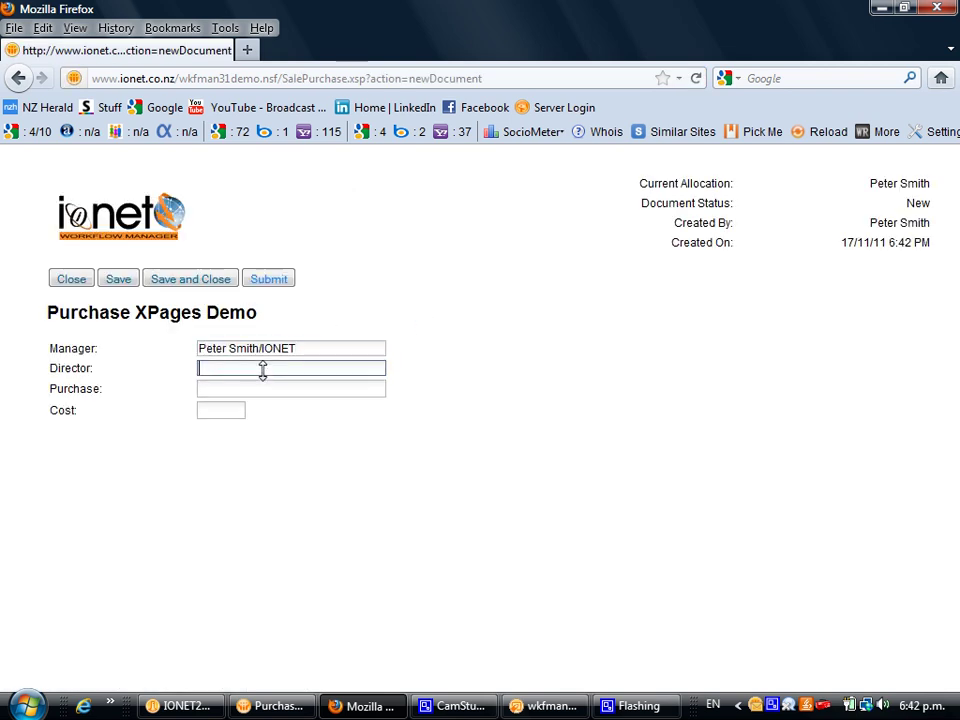
pyautogui.write('p')
pyautogui.click(253, 388)
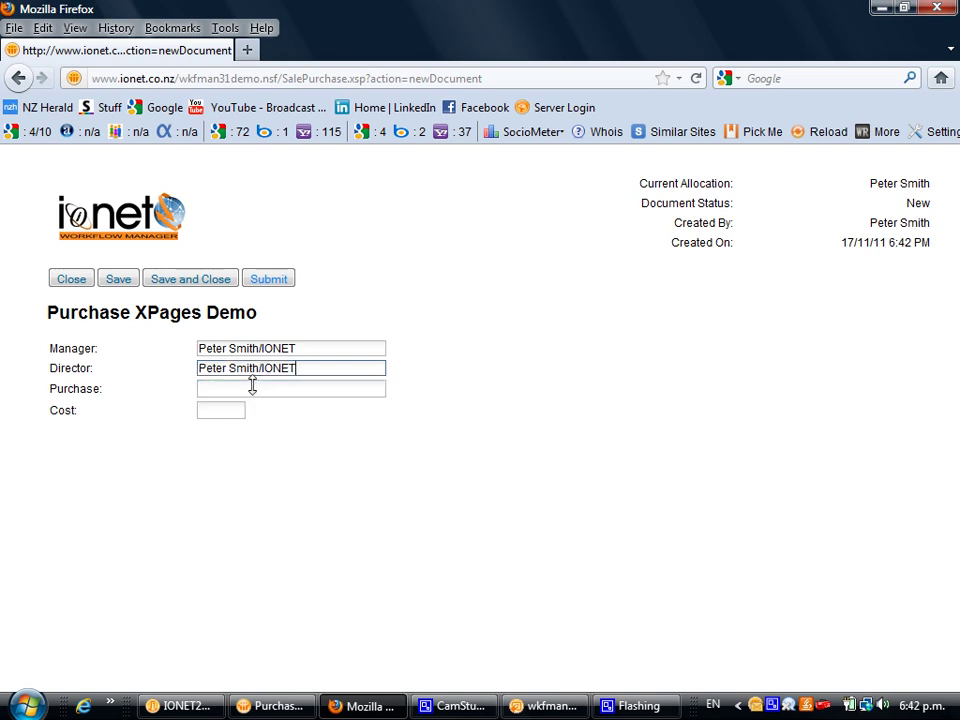
pyautogui.click(256, 389)
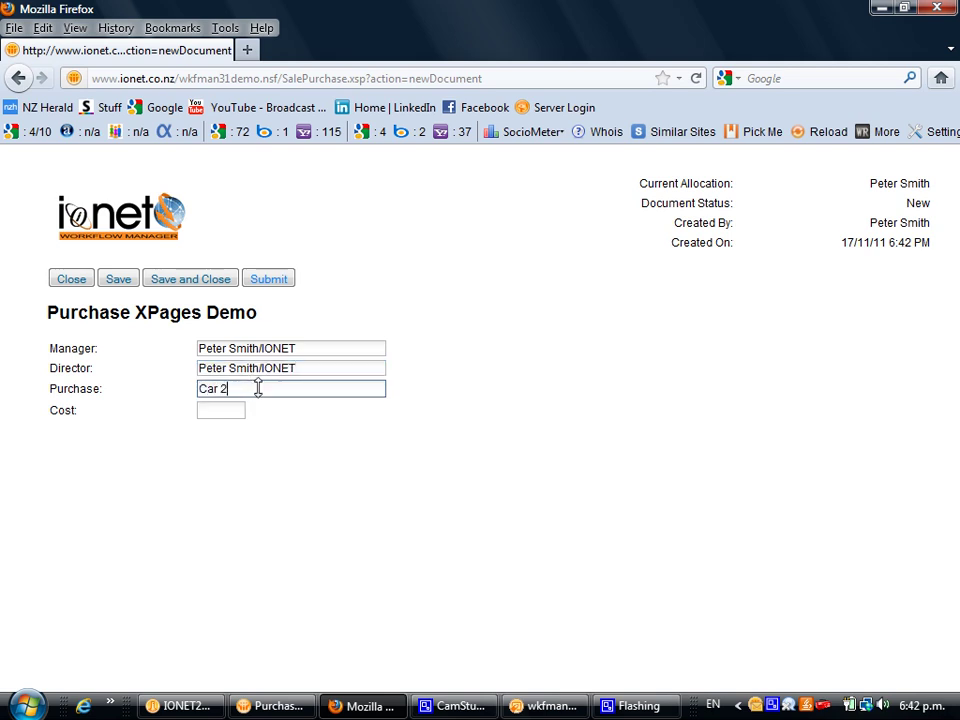
pyautogui.click(230, 410)
pyautogui.write('222')
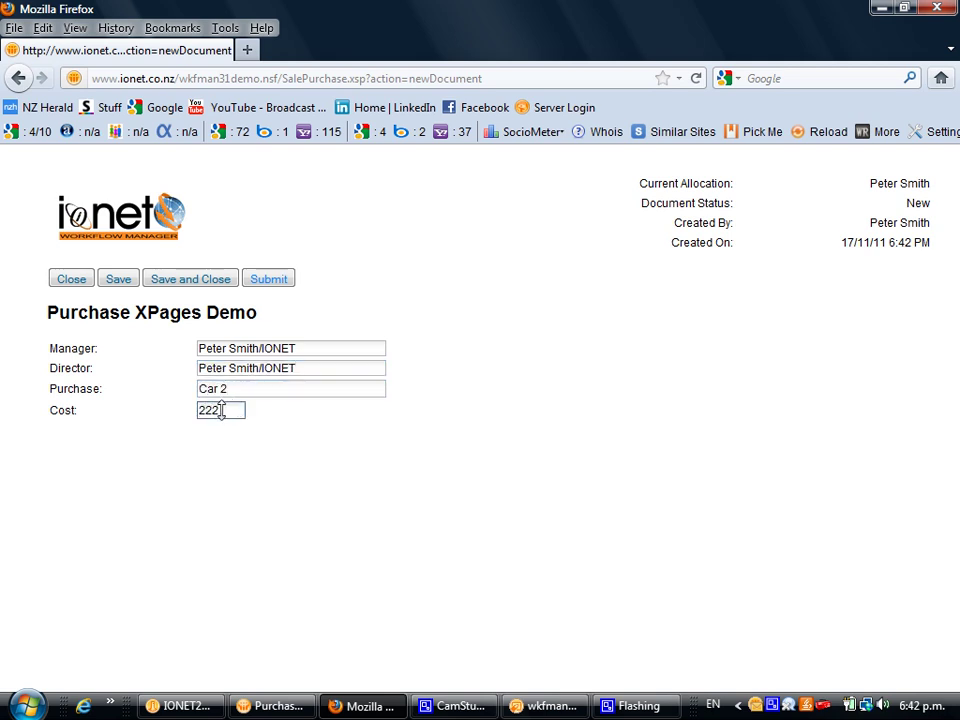
pyautogui.click(280, 281)
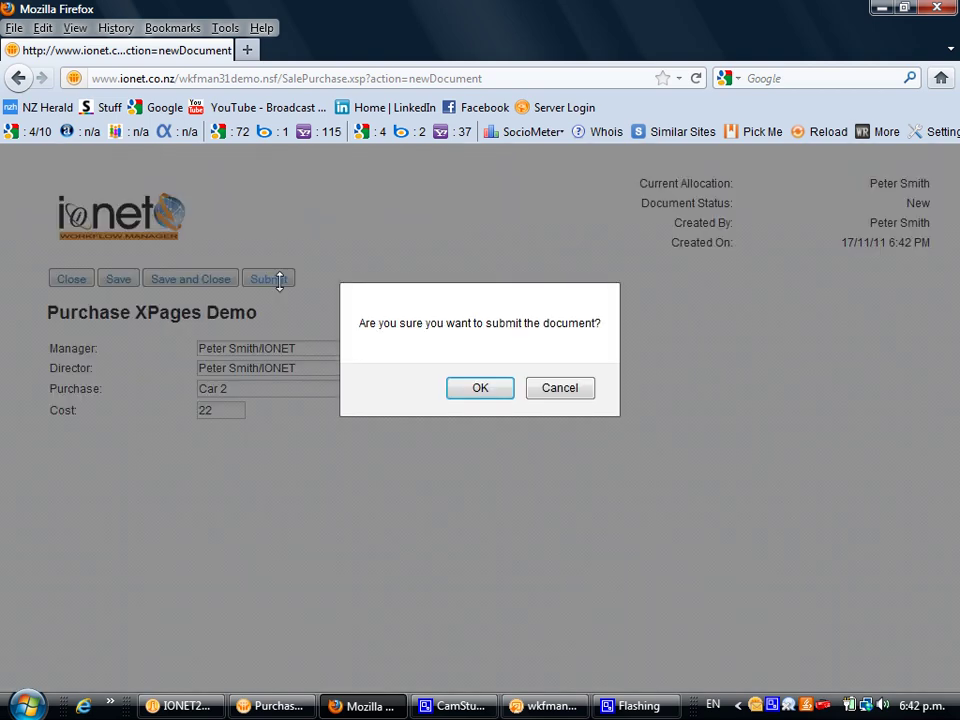
pyautogui.click(478, 388)
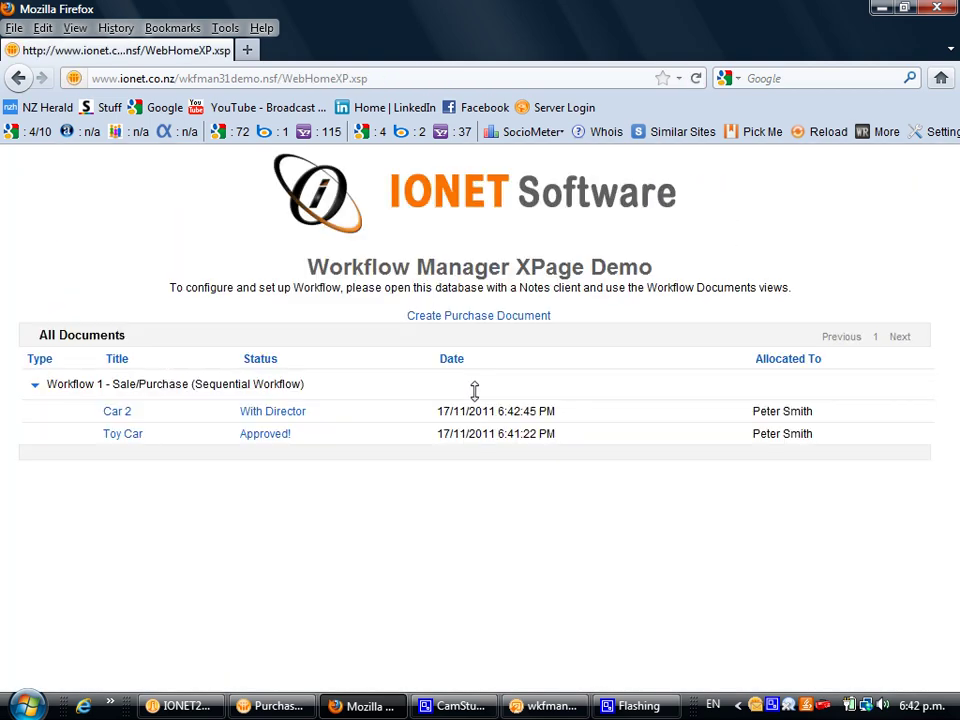